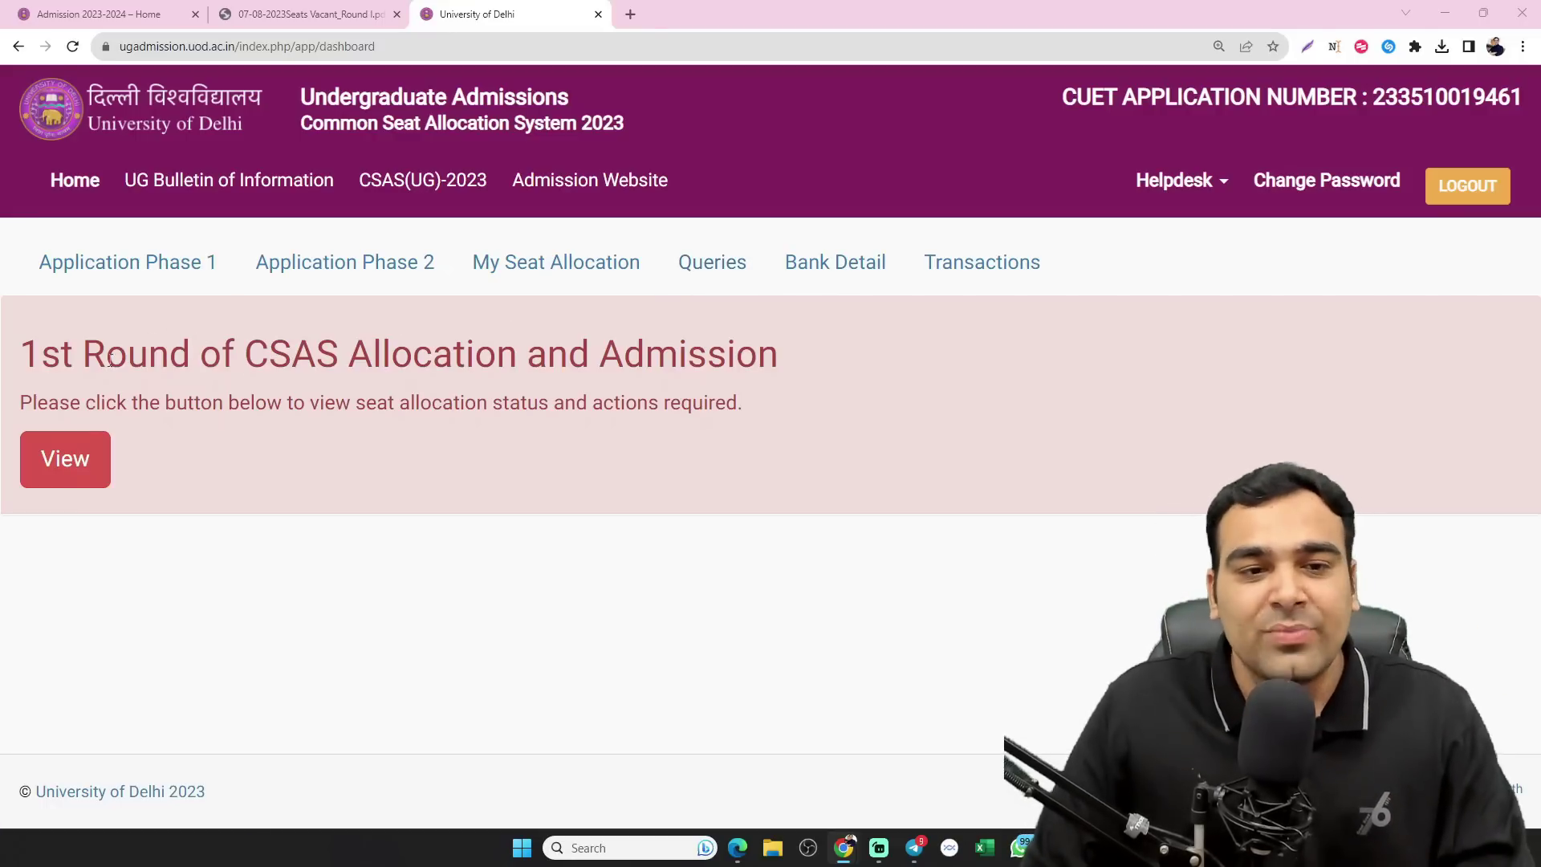
- Open the seat allocation status and required actions for the 1st Round of CSAS allocation
click(57, 458)
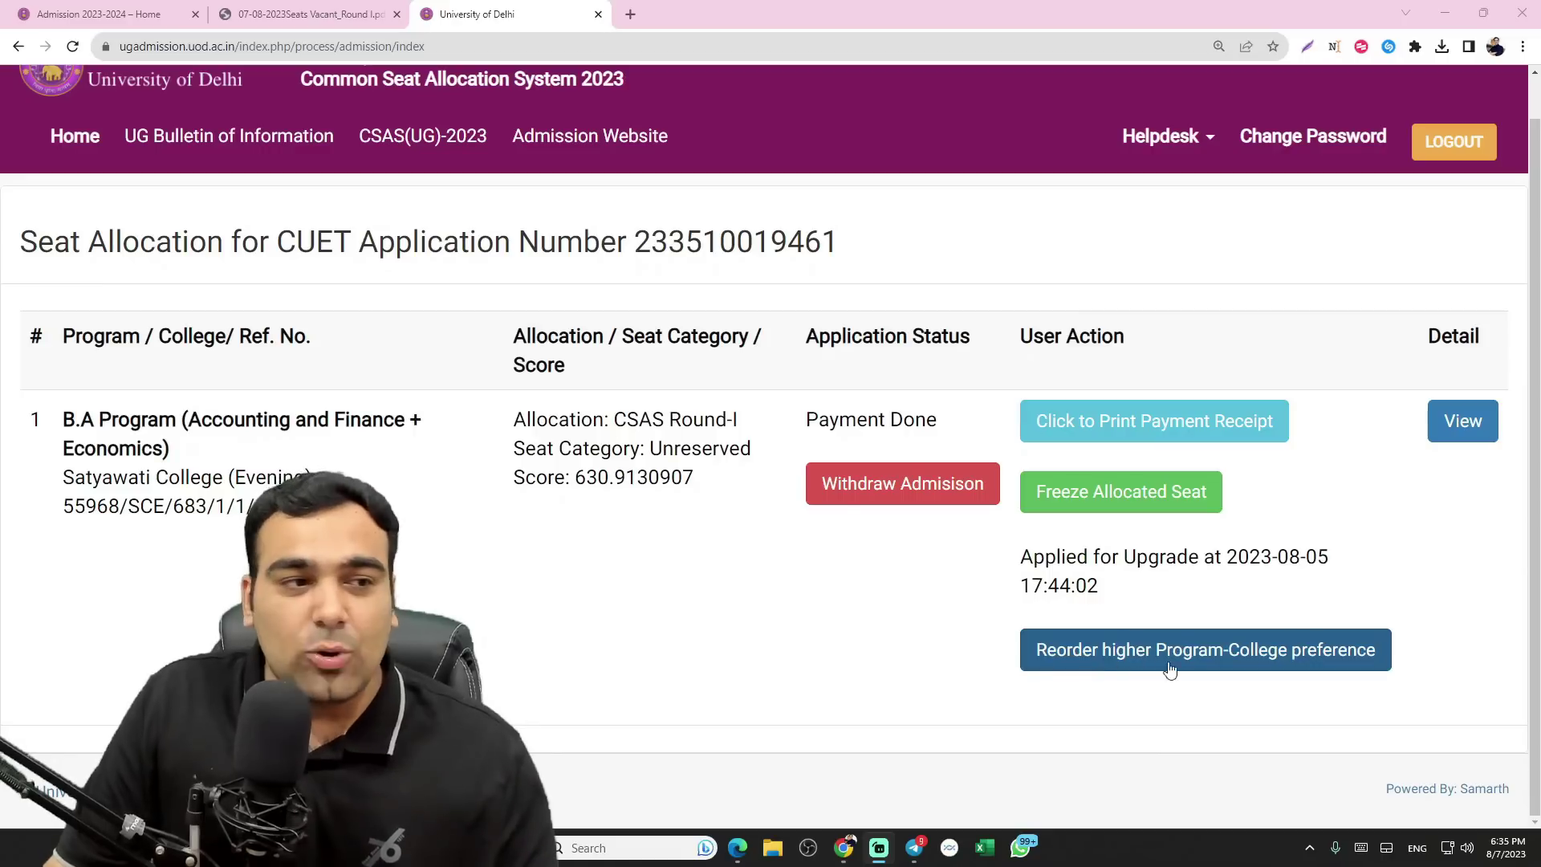
- Examine the Round I vacant seats PDF from its first page through the Atma Ram Sanatan Dharma College rows
click(305, 14)
scroll(1538, 554, up, 5)
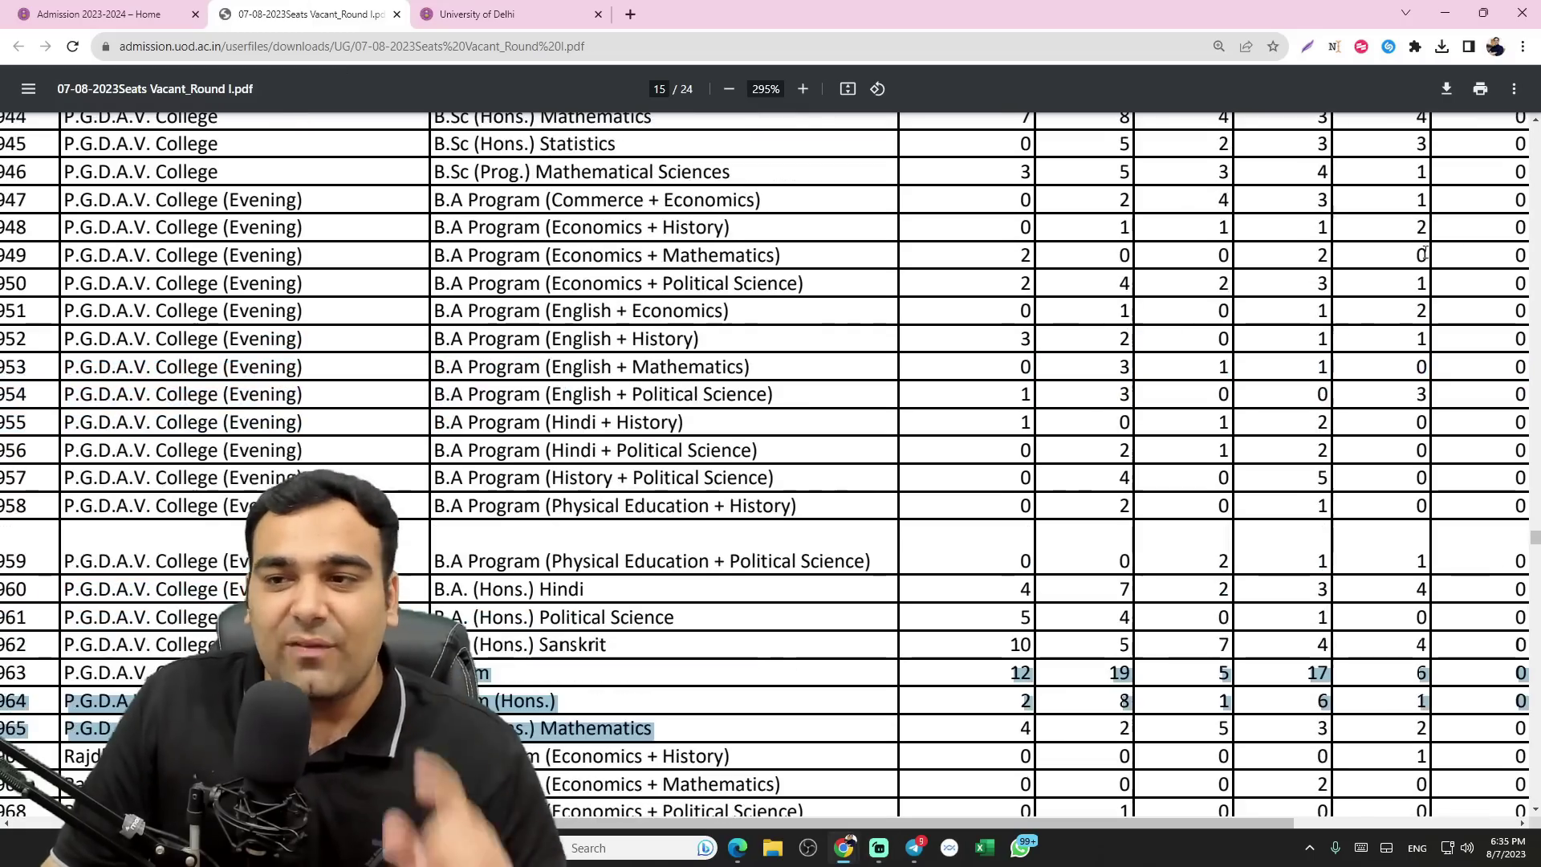
drag(1539, 554, 1537, 128)
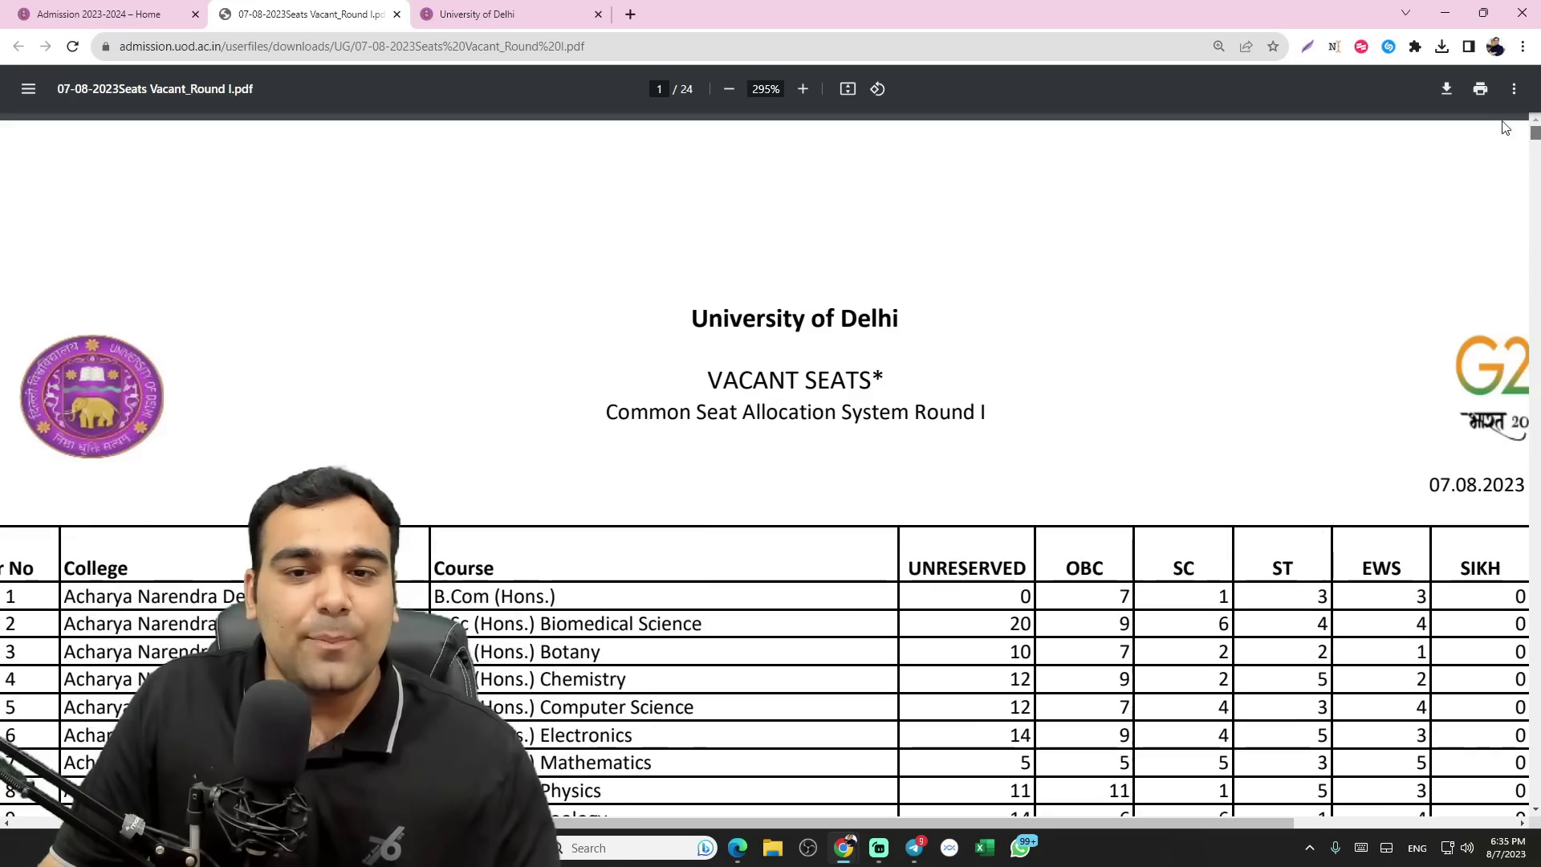
scroll(848, 469, down, 1)
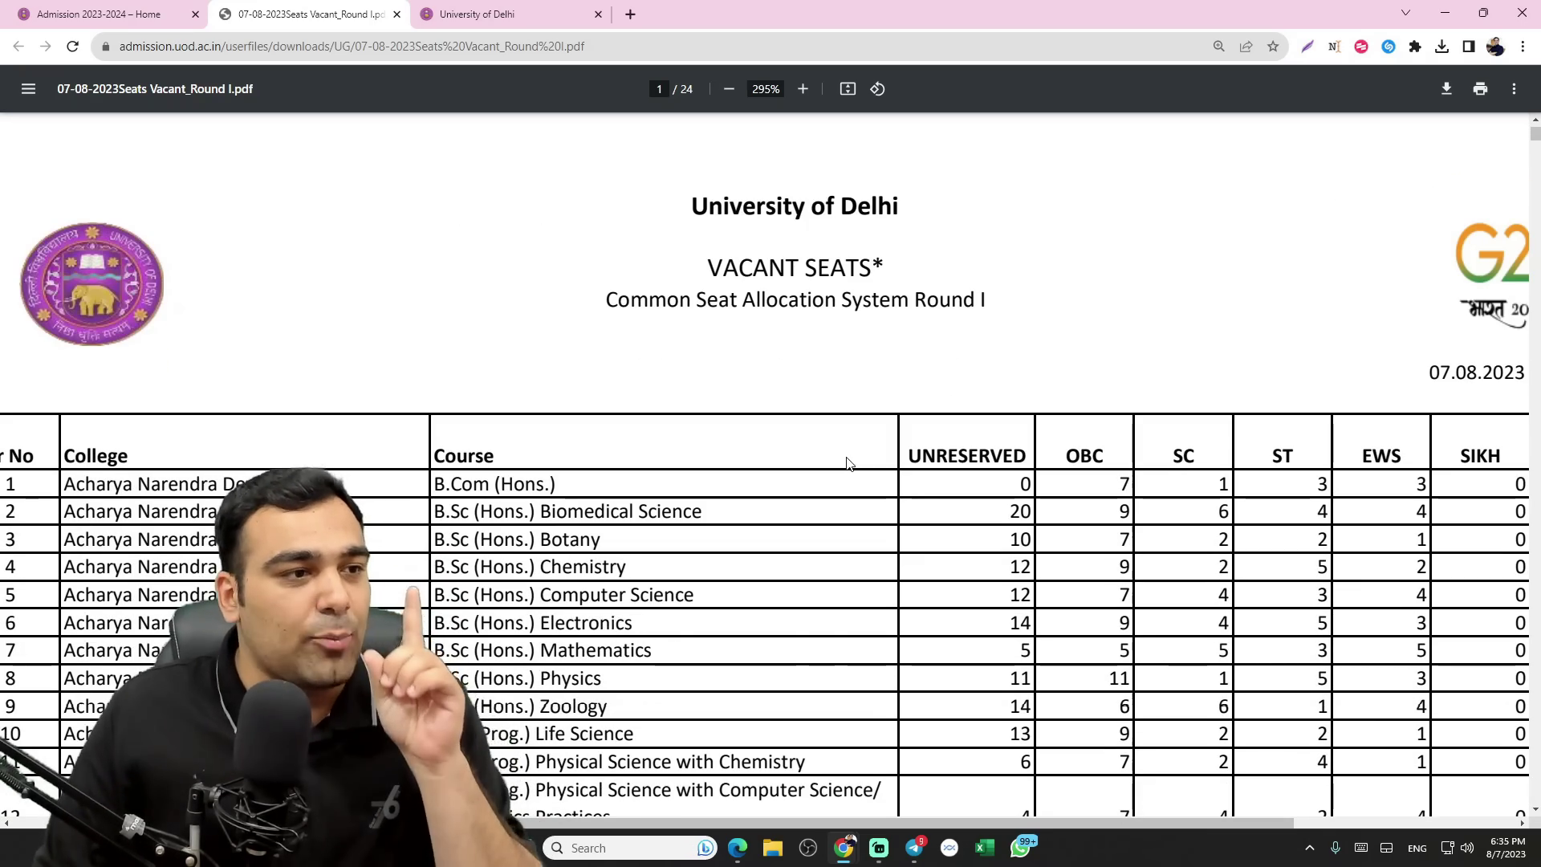
scroll(854, 458, down, 8)
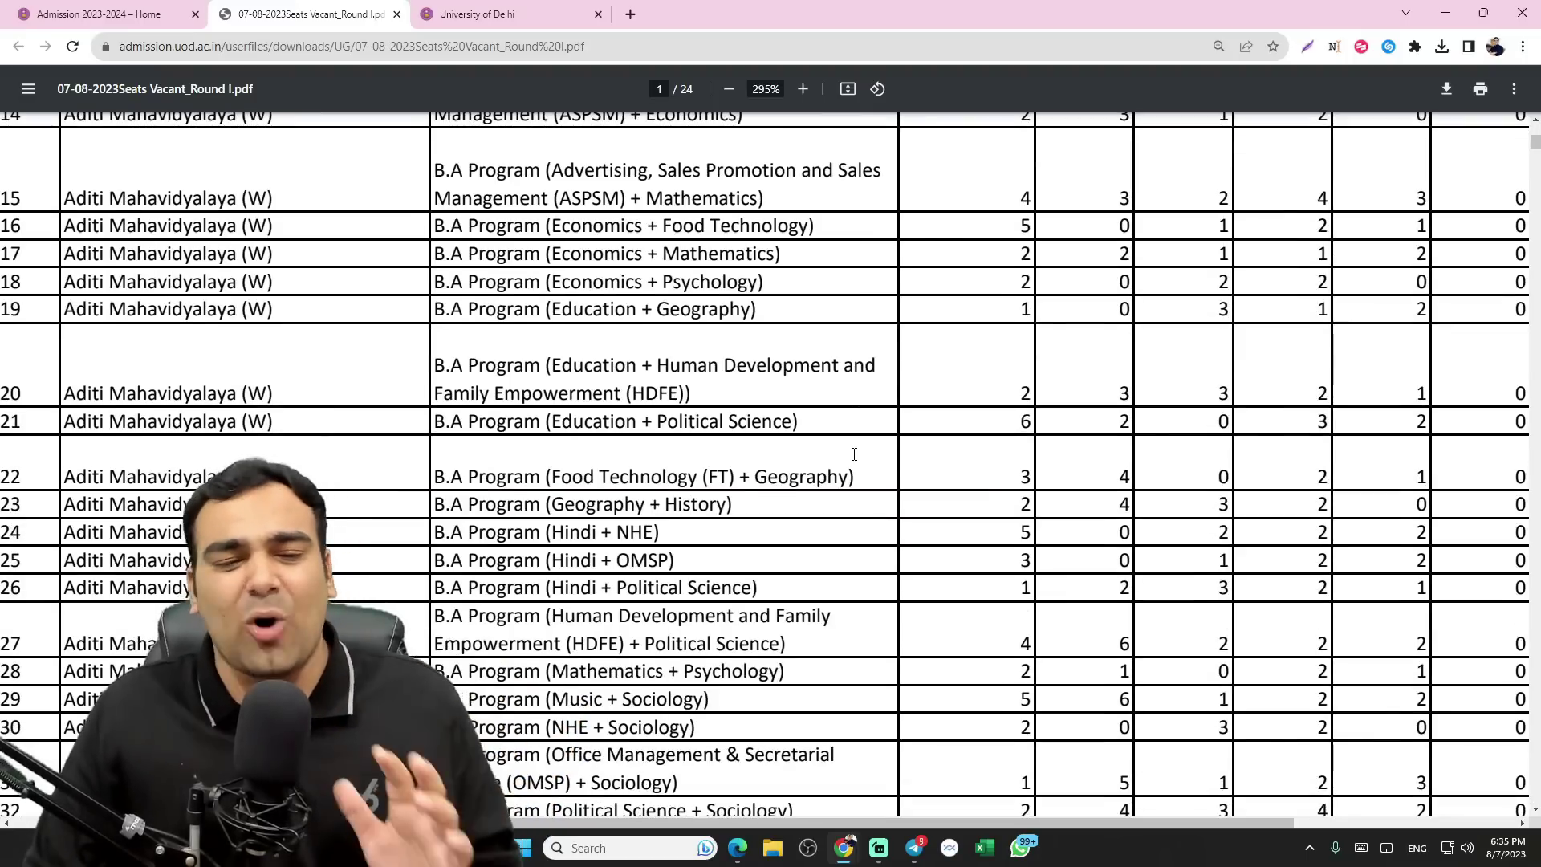
scroll(855, 457, down, 8)
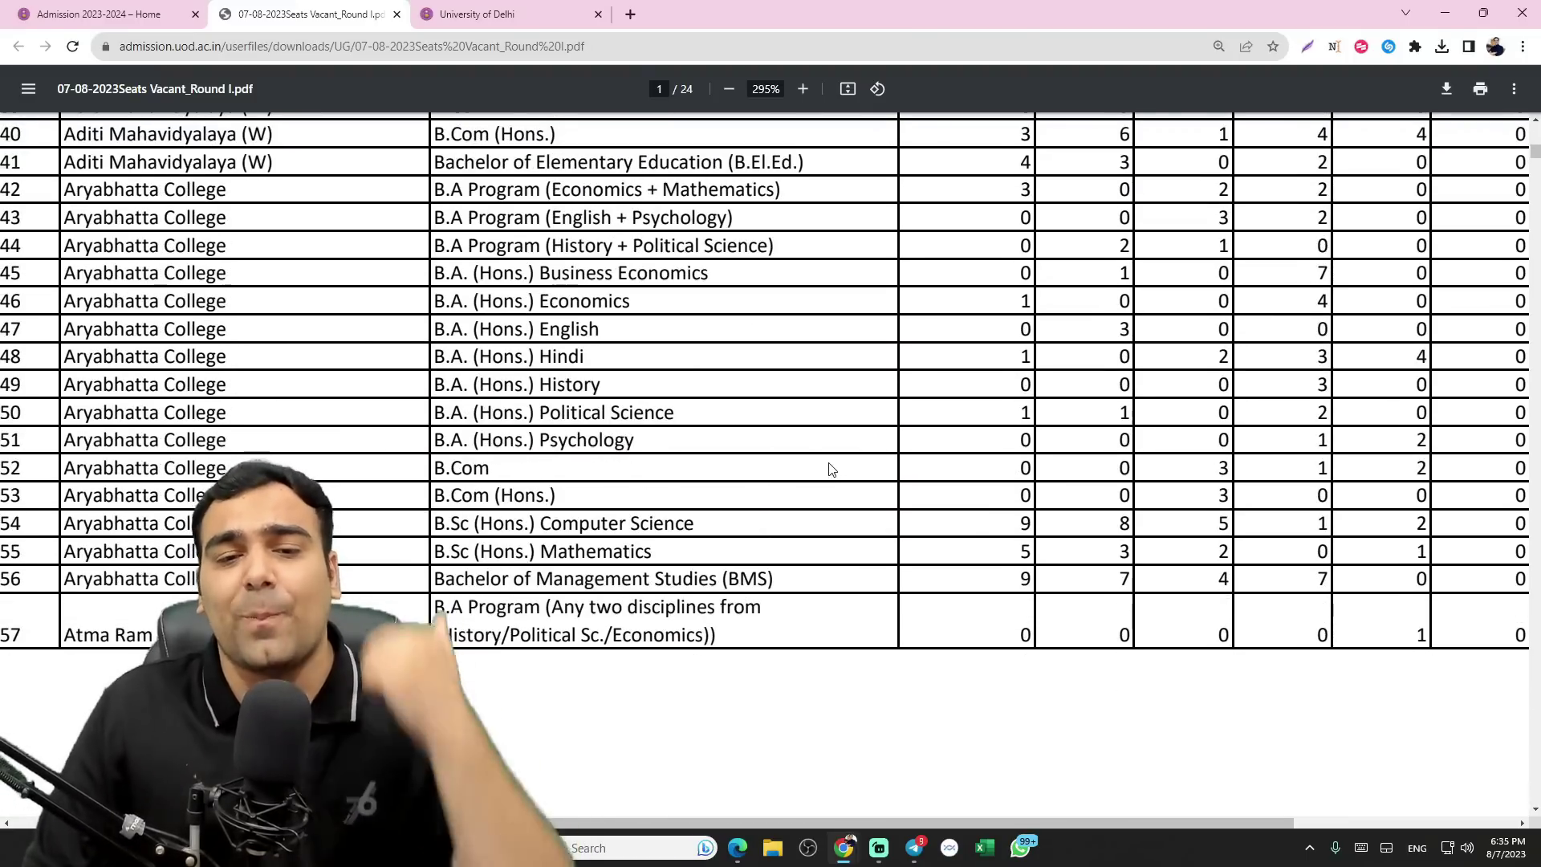
scroll(826, 460, down, 3)
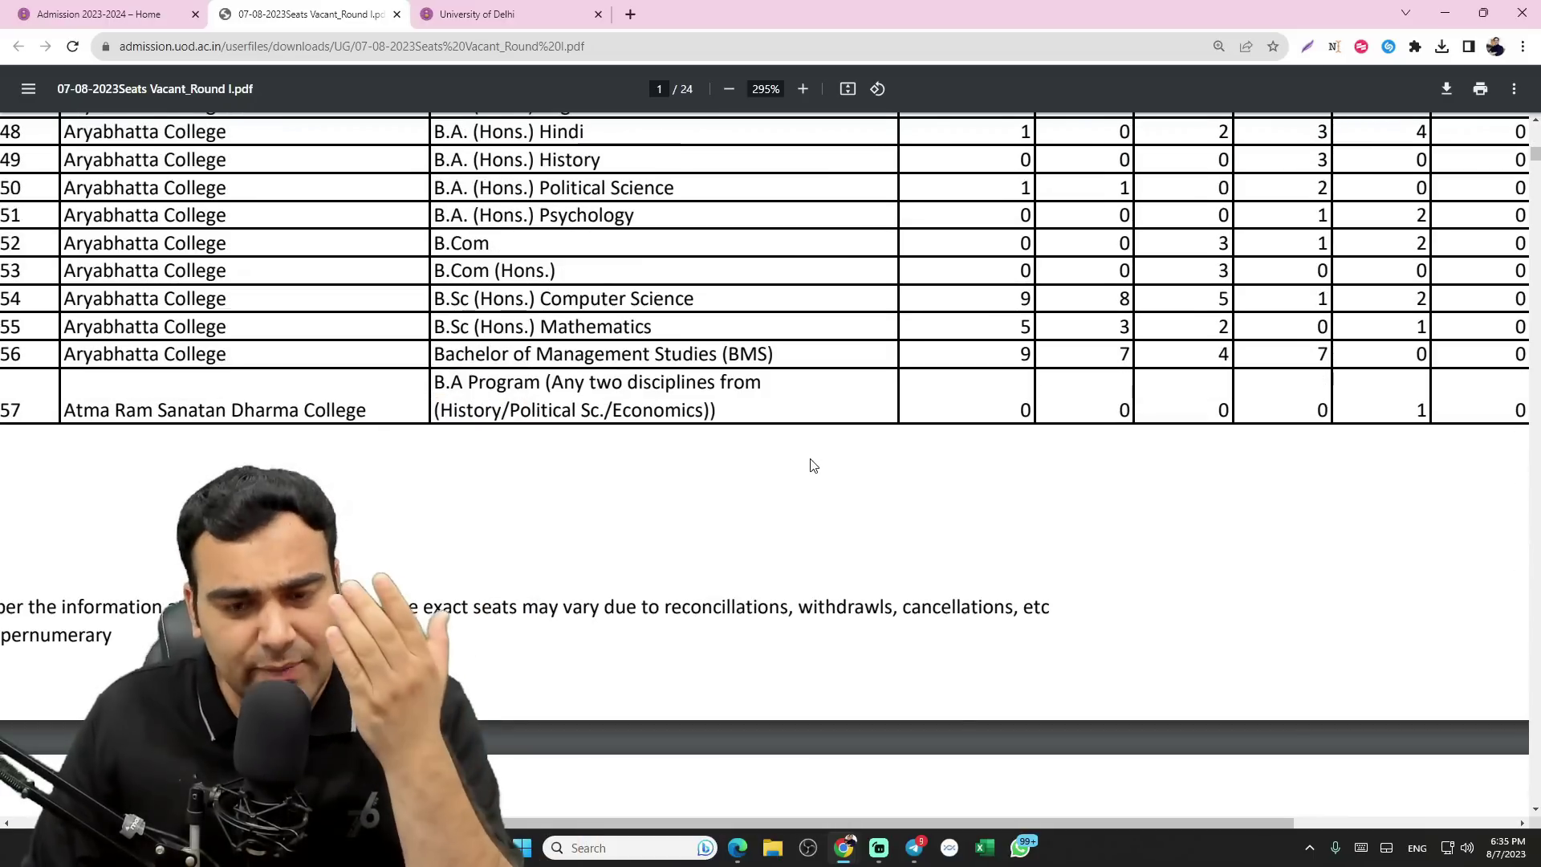
scroll(797, 464, down, 12)
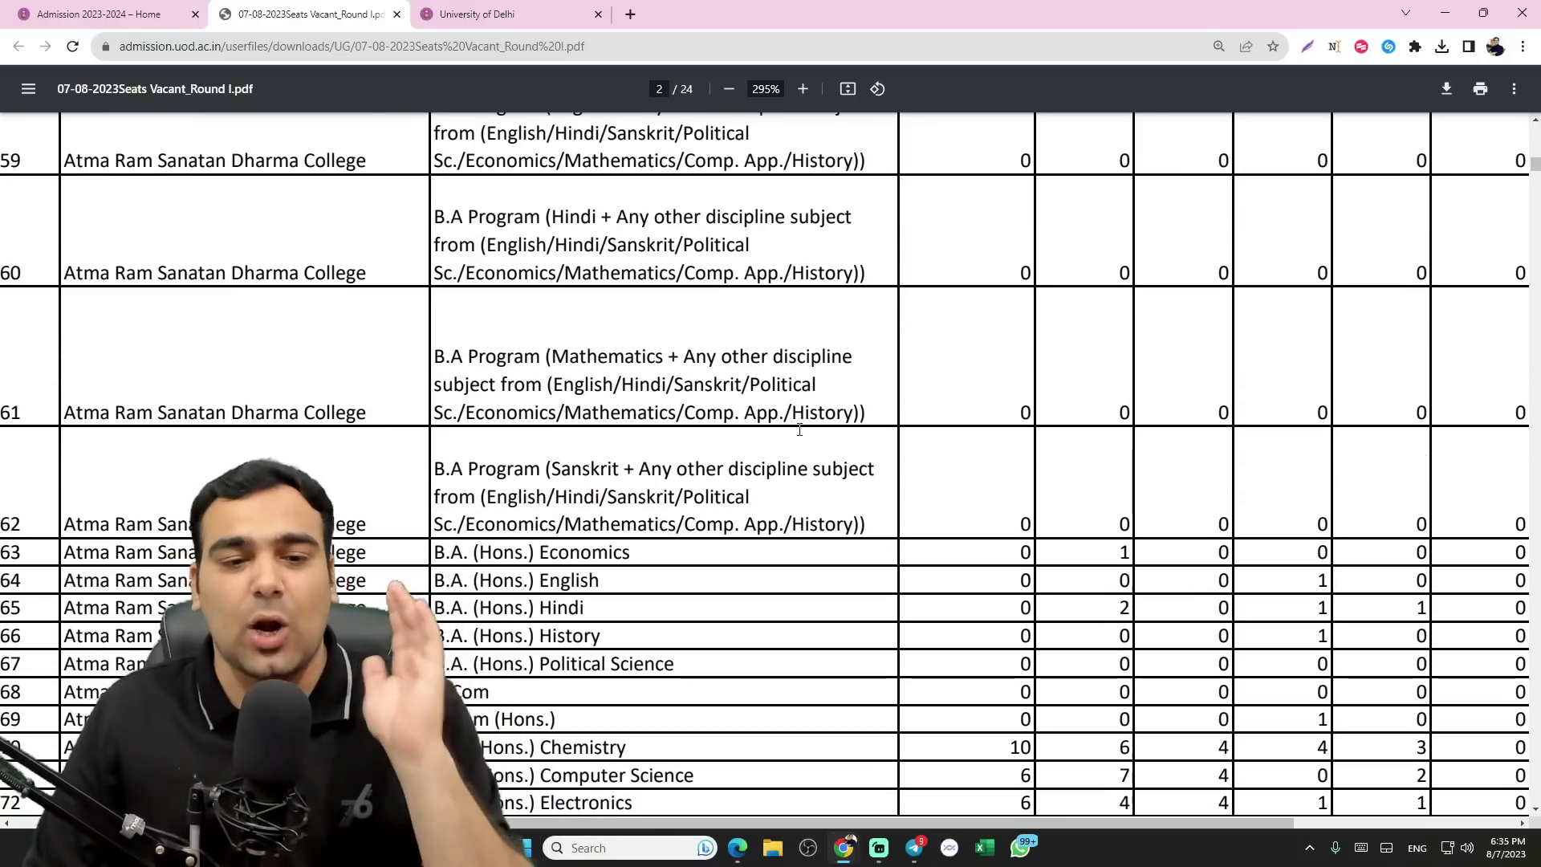
scroll(790, 438, down, 2)
scroll(787, 427, down, 1)
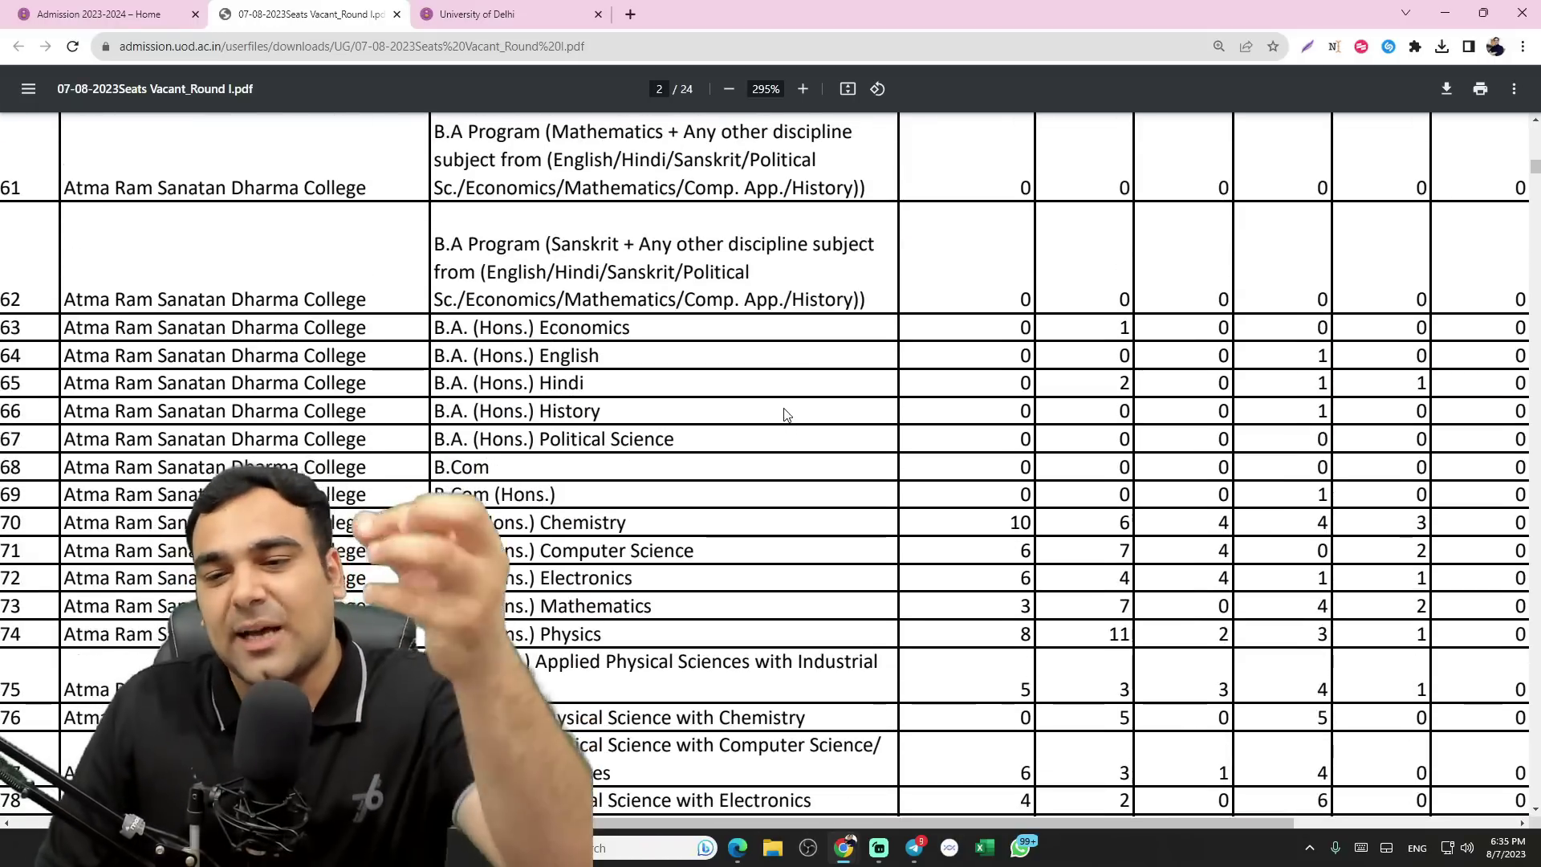
scroll(743, 422, down, 4)
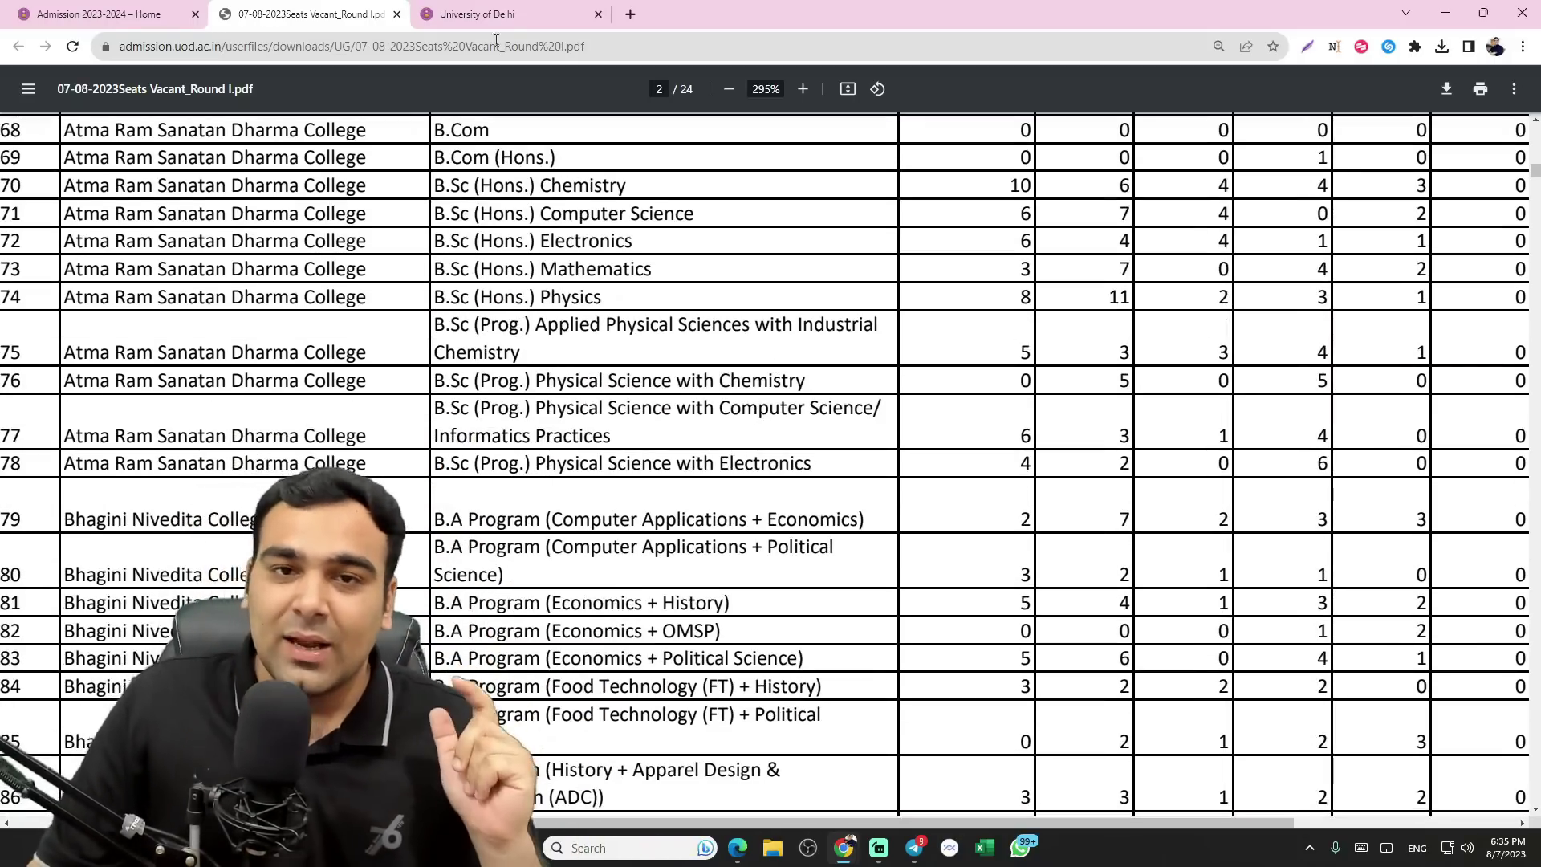
- Return to the seat allocation page, open reordering of higher Program-College preferences, and read its two-step instructions
click(491, 14)
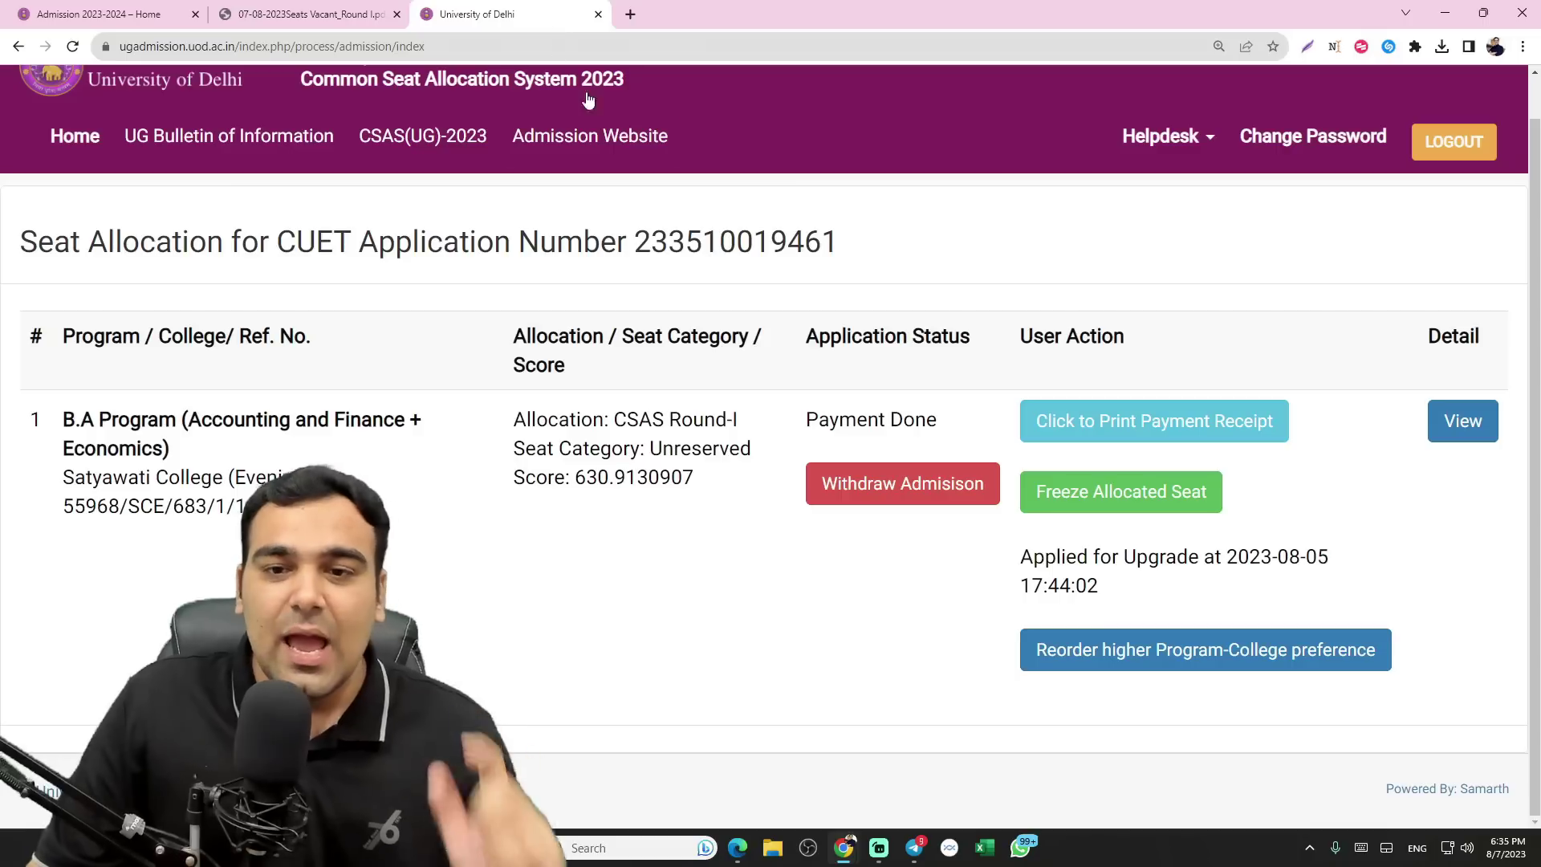
click(1162, 661)
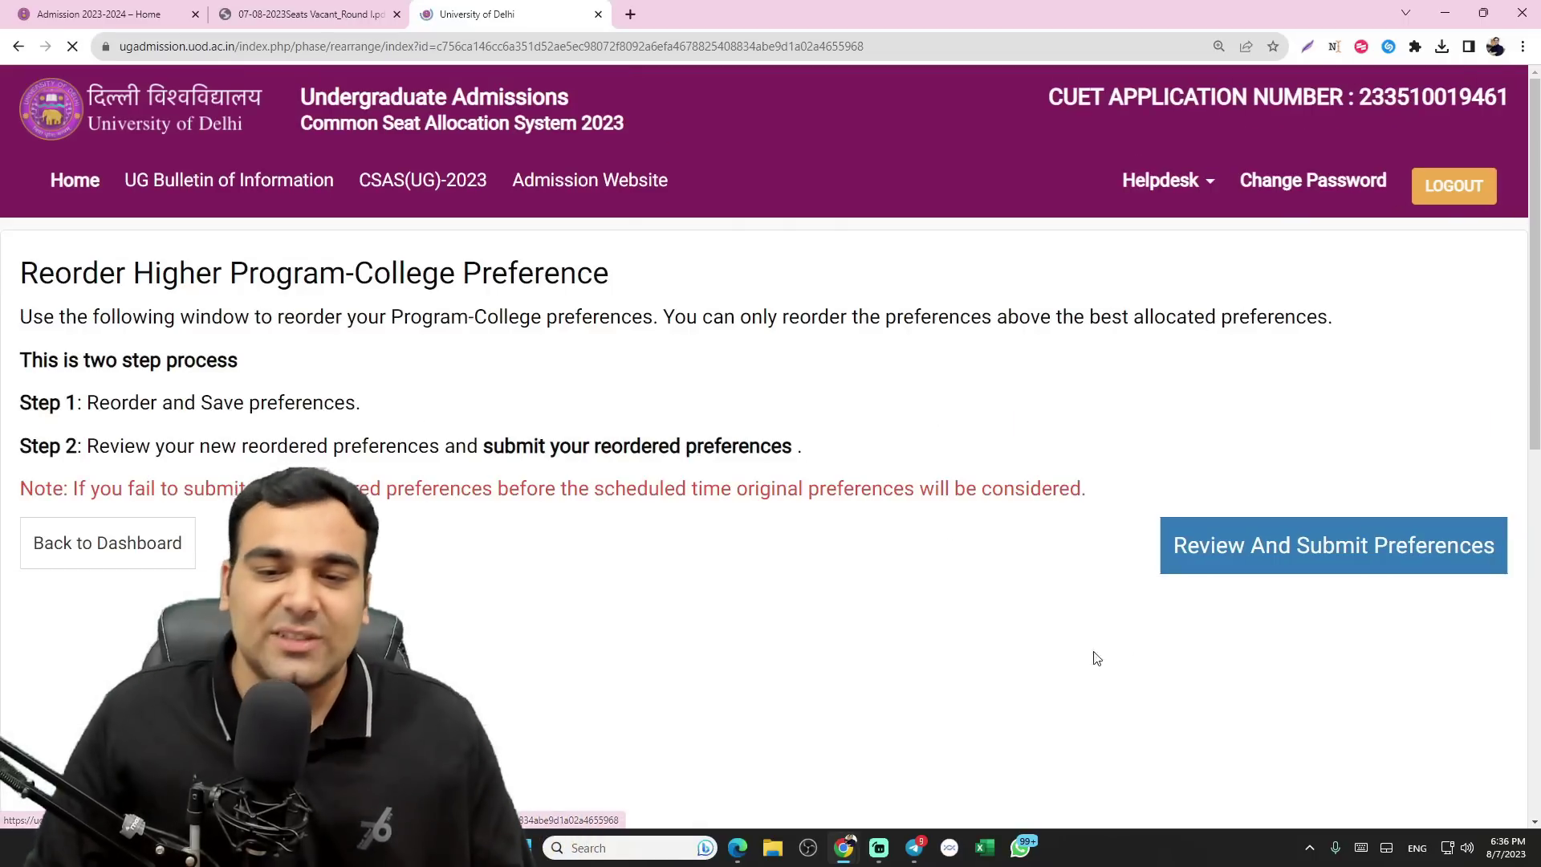
scroll(471, 499, down, 3)
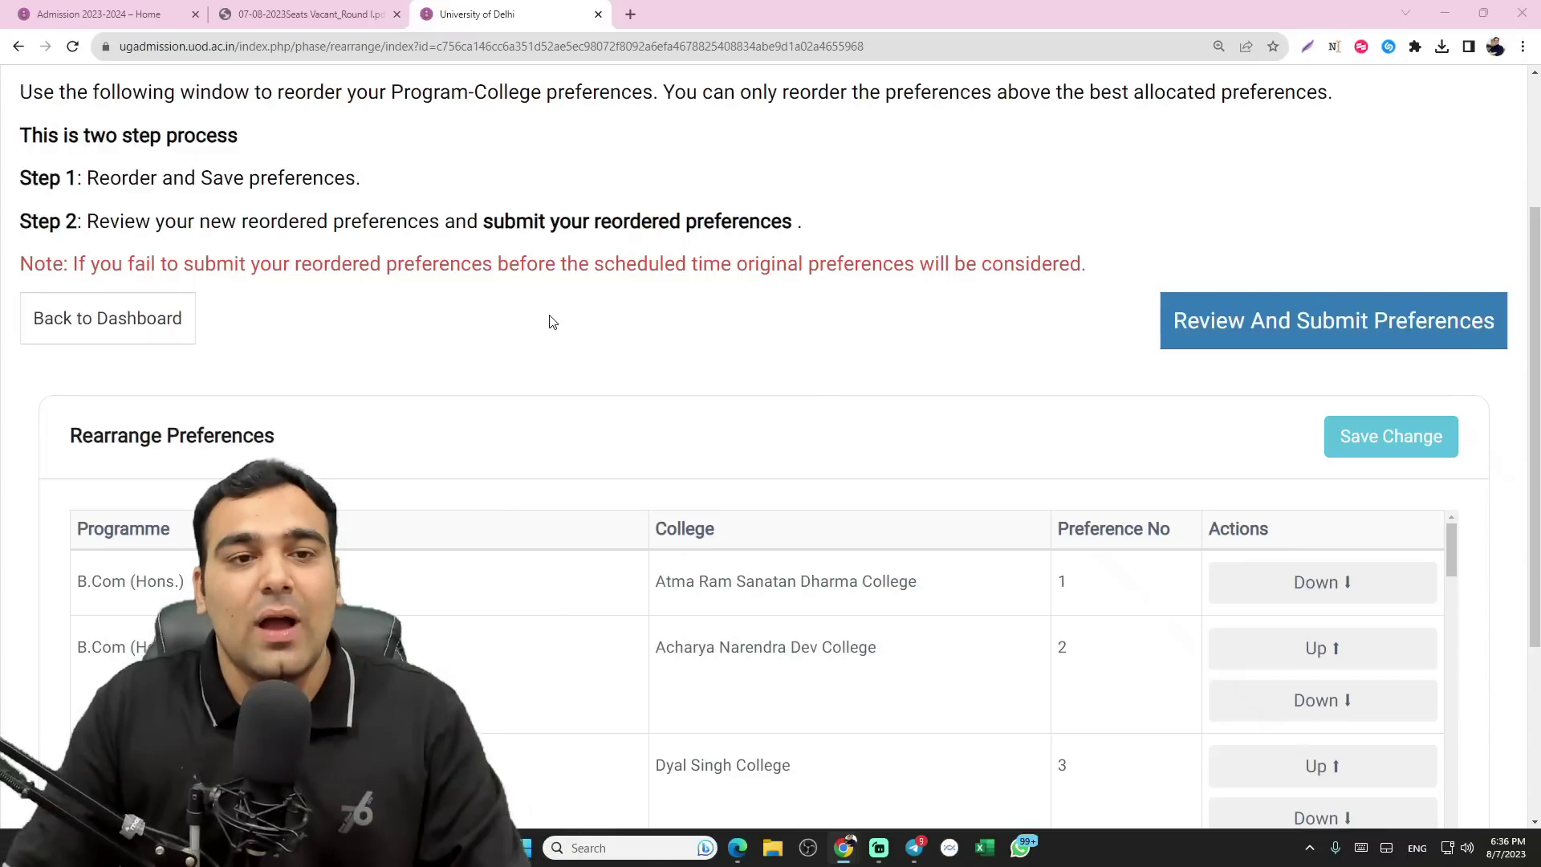
scroll(509, 320, up, 3)
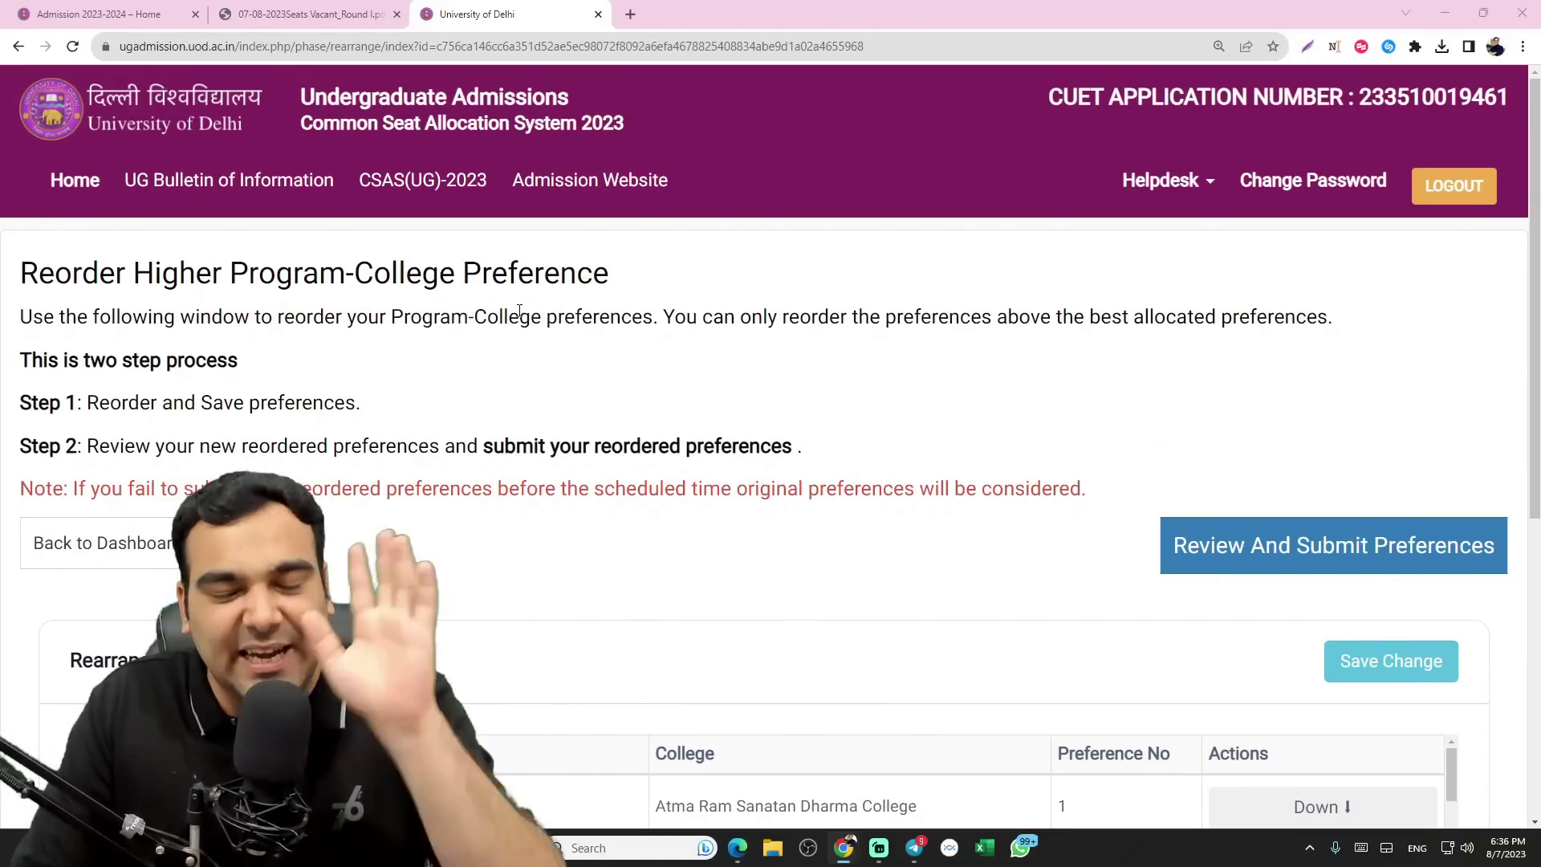
scroll(522, 309, down, 2)
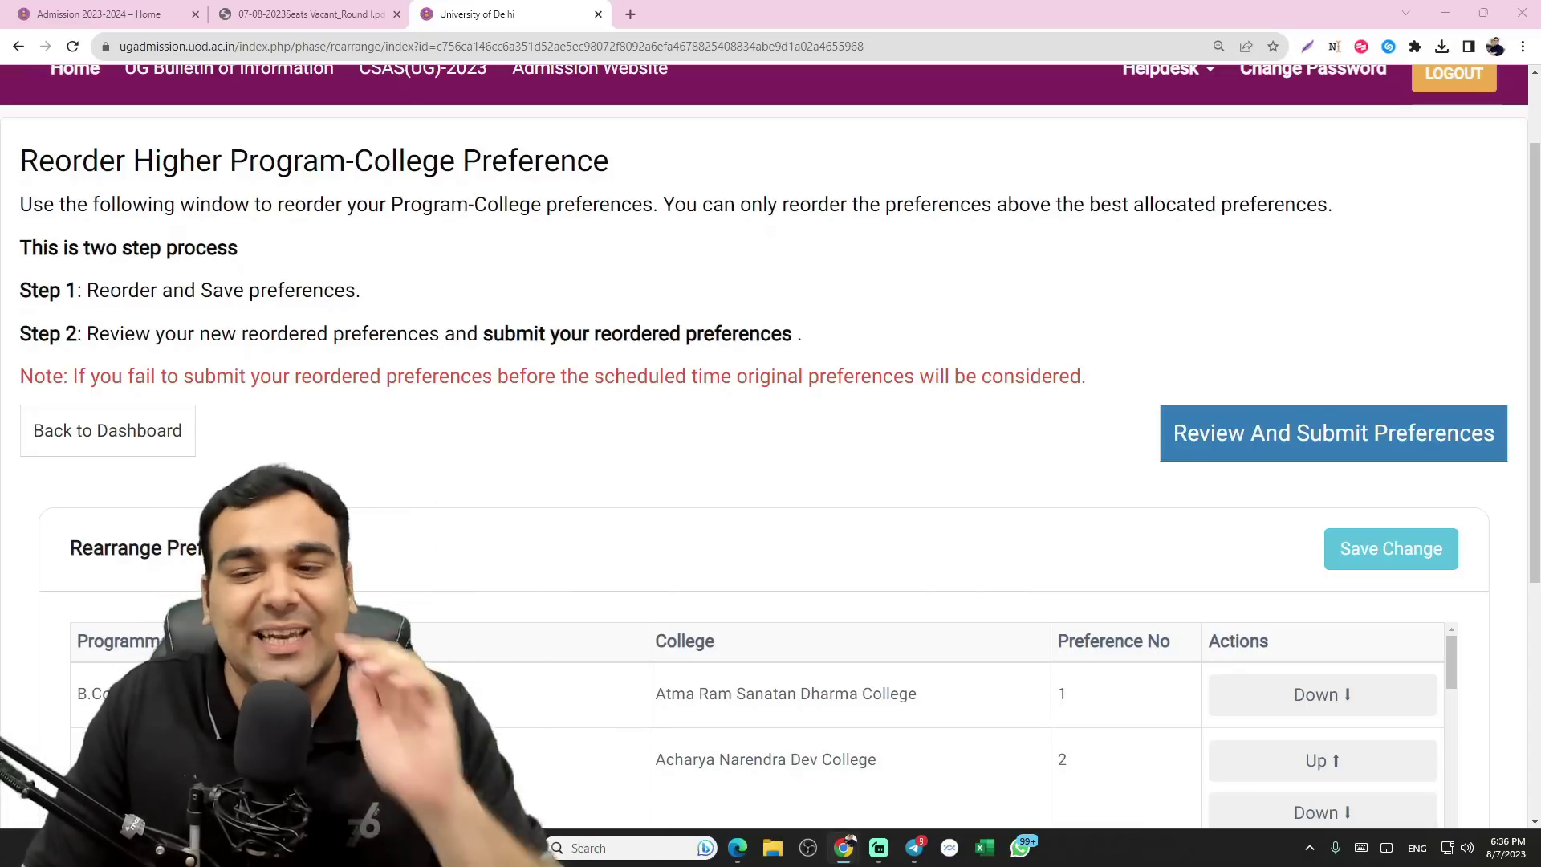
scroll(281, 313, down, 2)
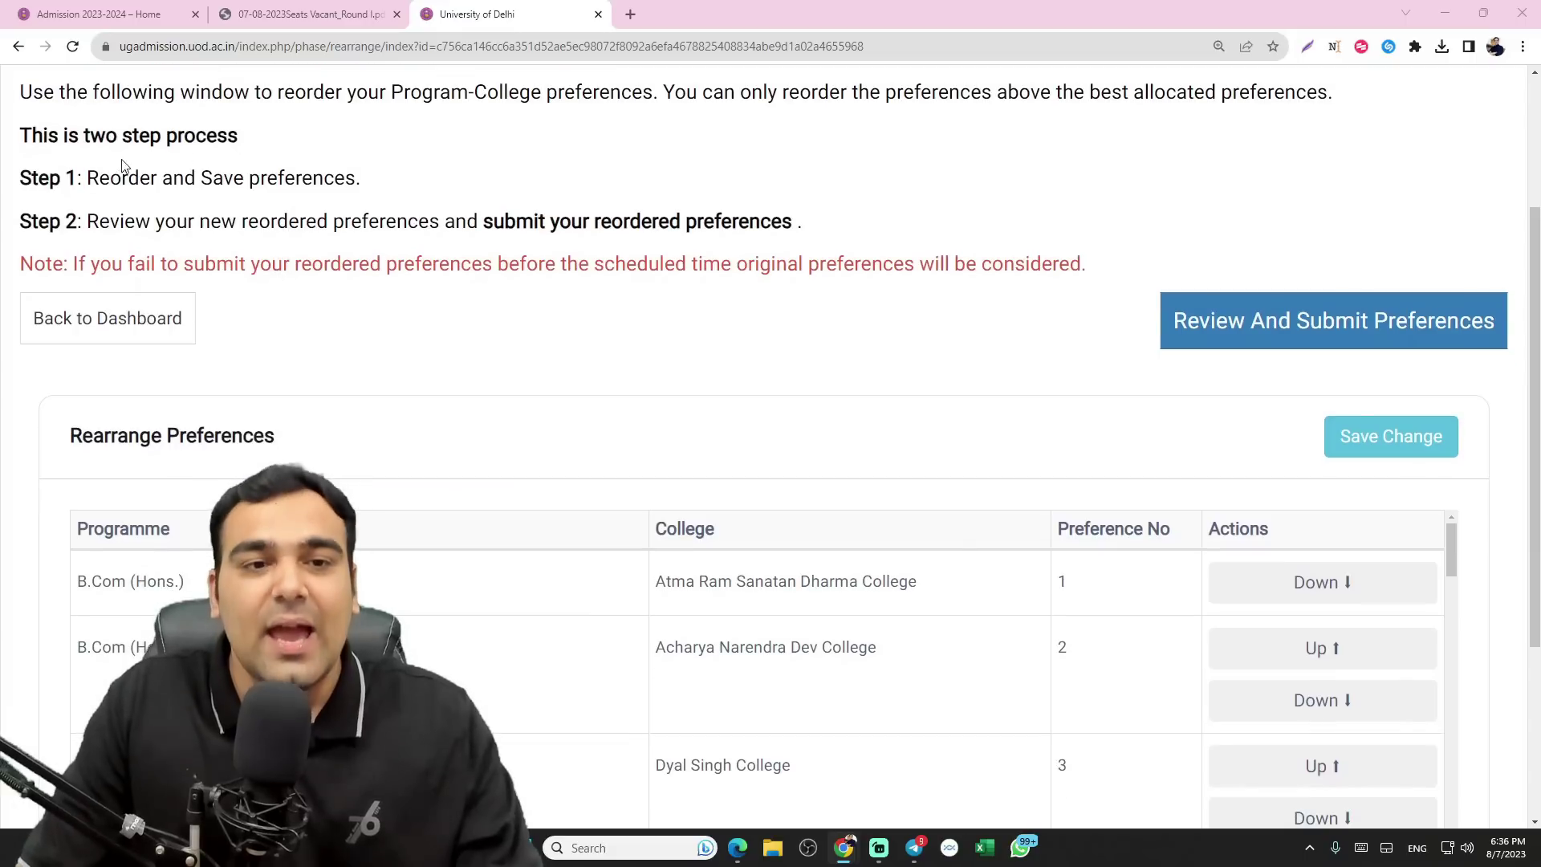
drag(91, 179, 335, 184)
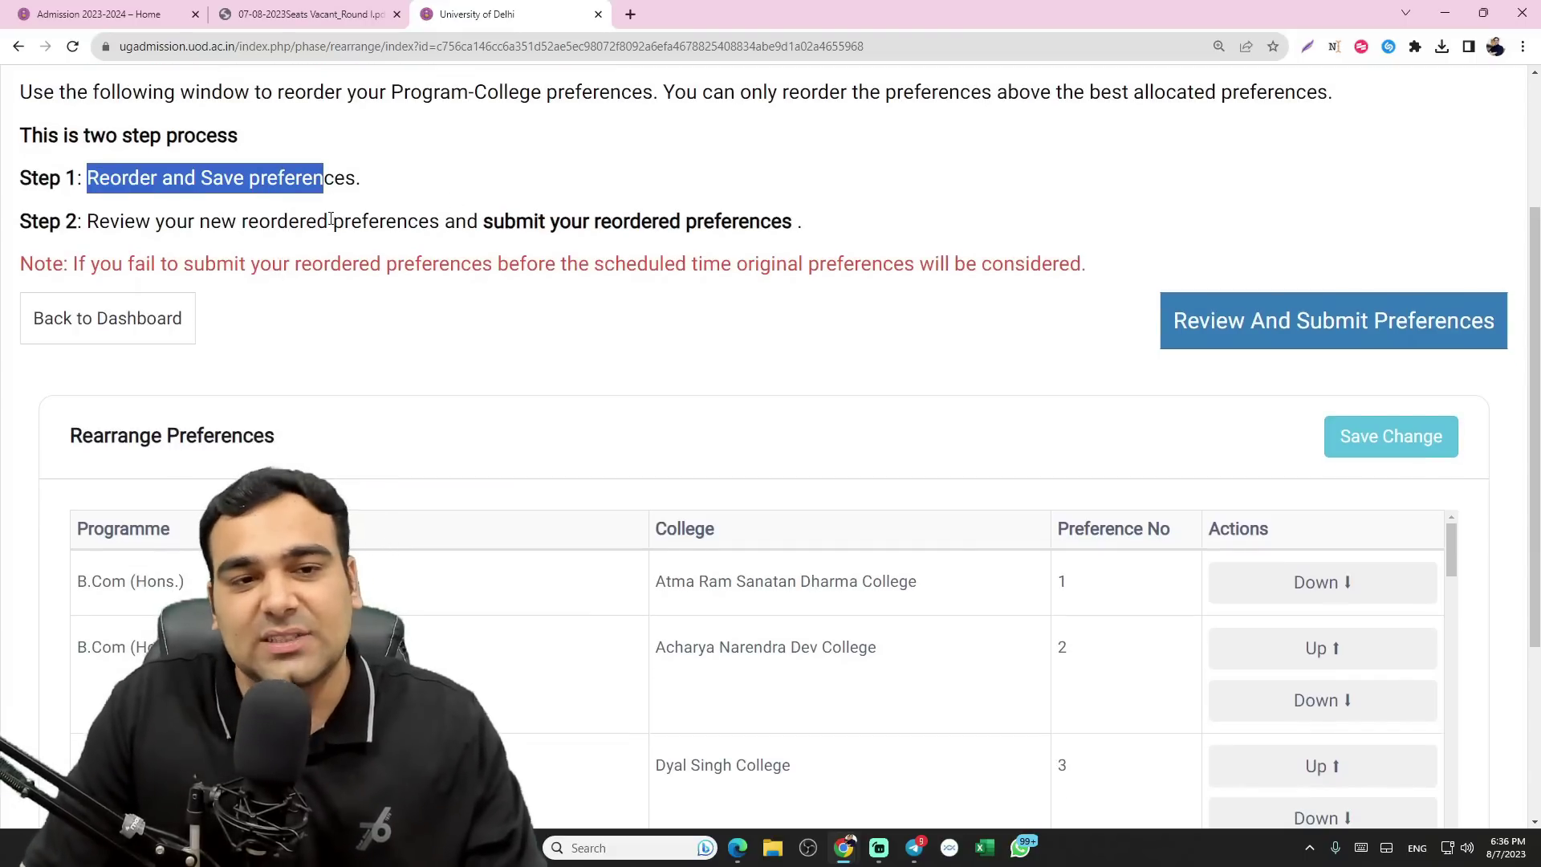
drag(165, 223, 433, 219)
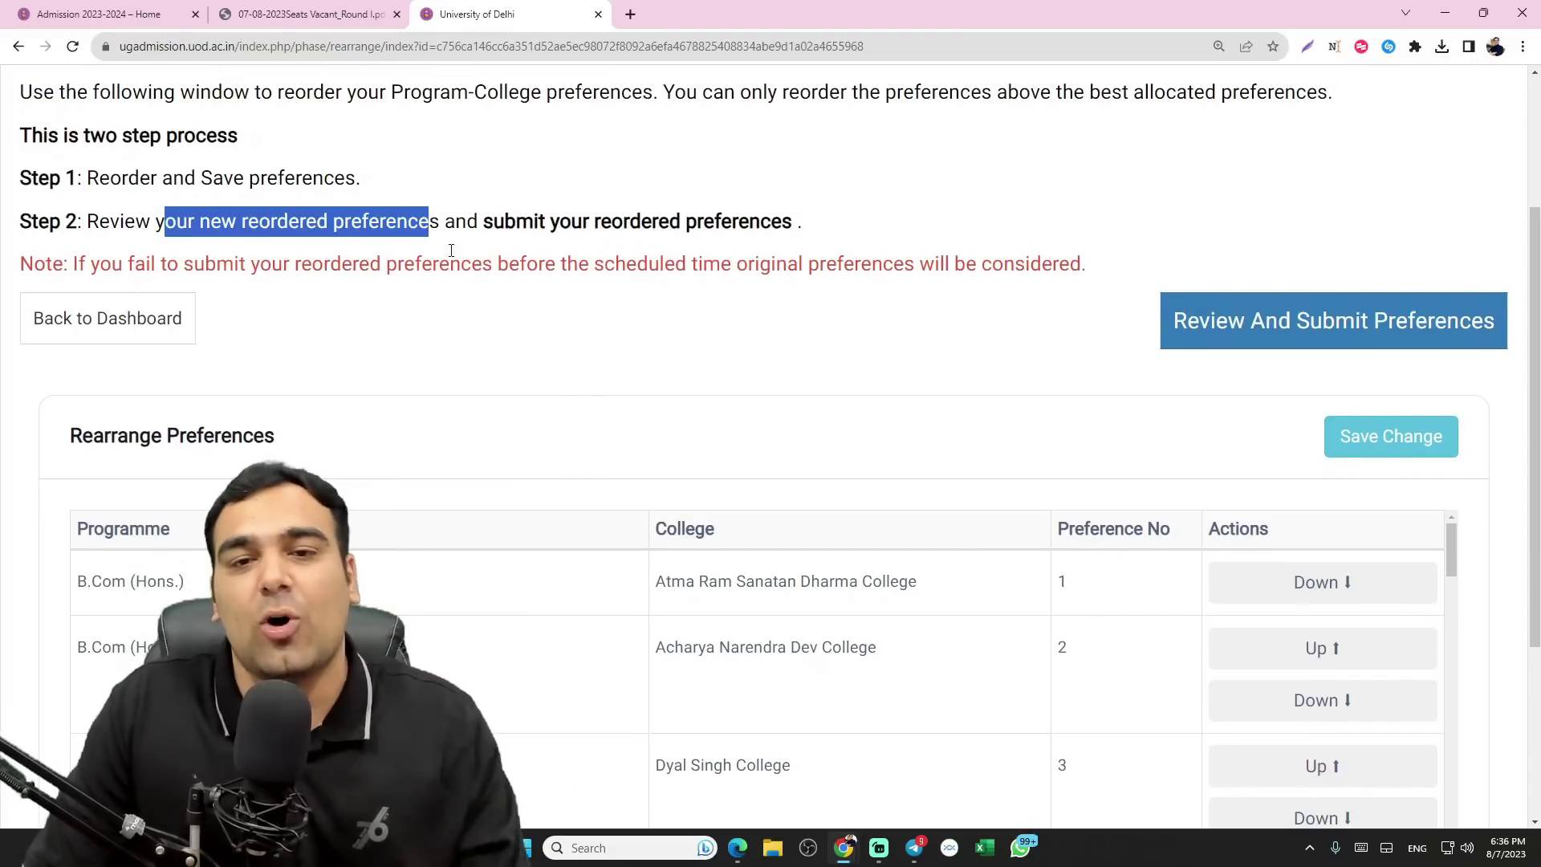
- Move the B.Com (Hons.) entry at Hansraj College up the preference list to preference number 1
scroll(924, 348, down, 4)
scroll(832, 323, up, 2)
scroll(566, 311, down, 3)
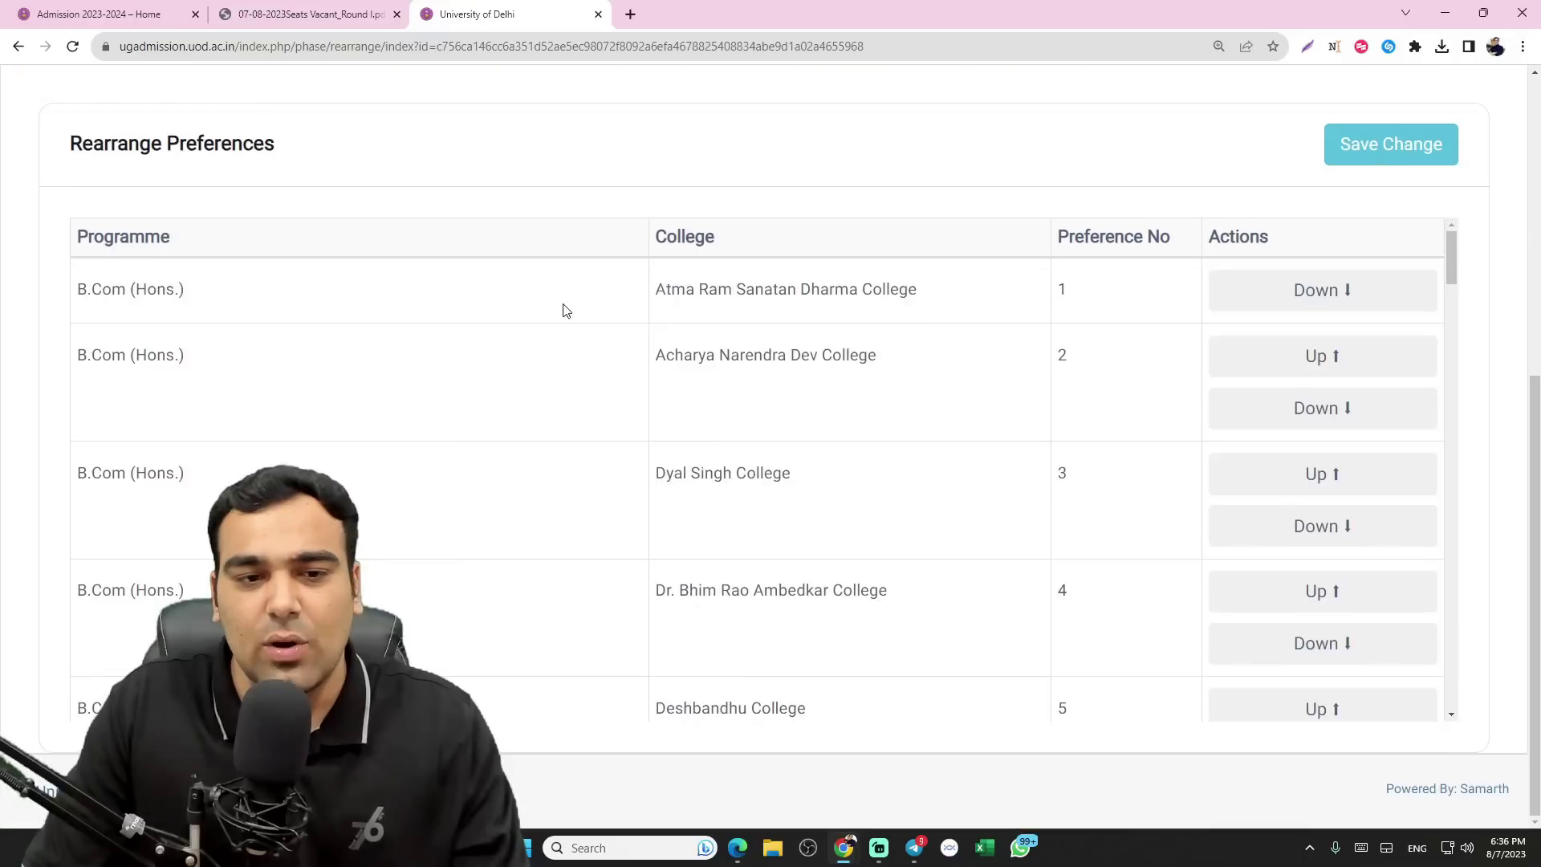
scroll(566, 311, down, 3)
drag(1455, 293, 1457, 725)
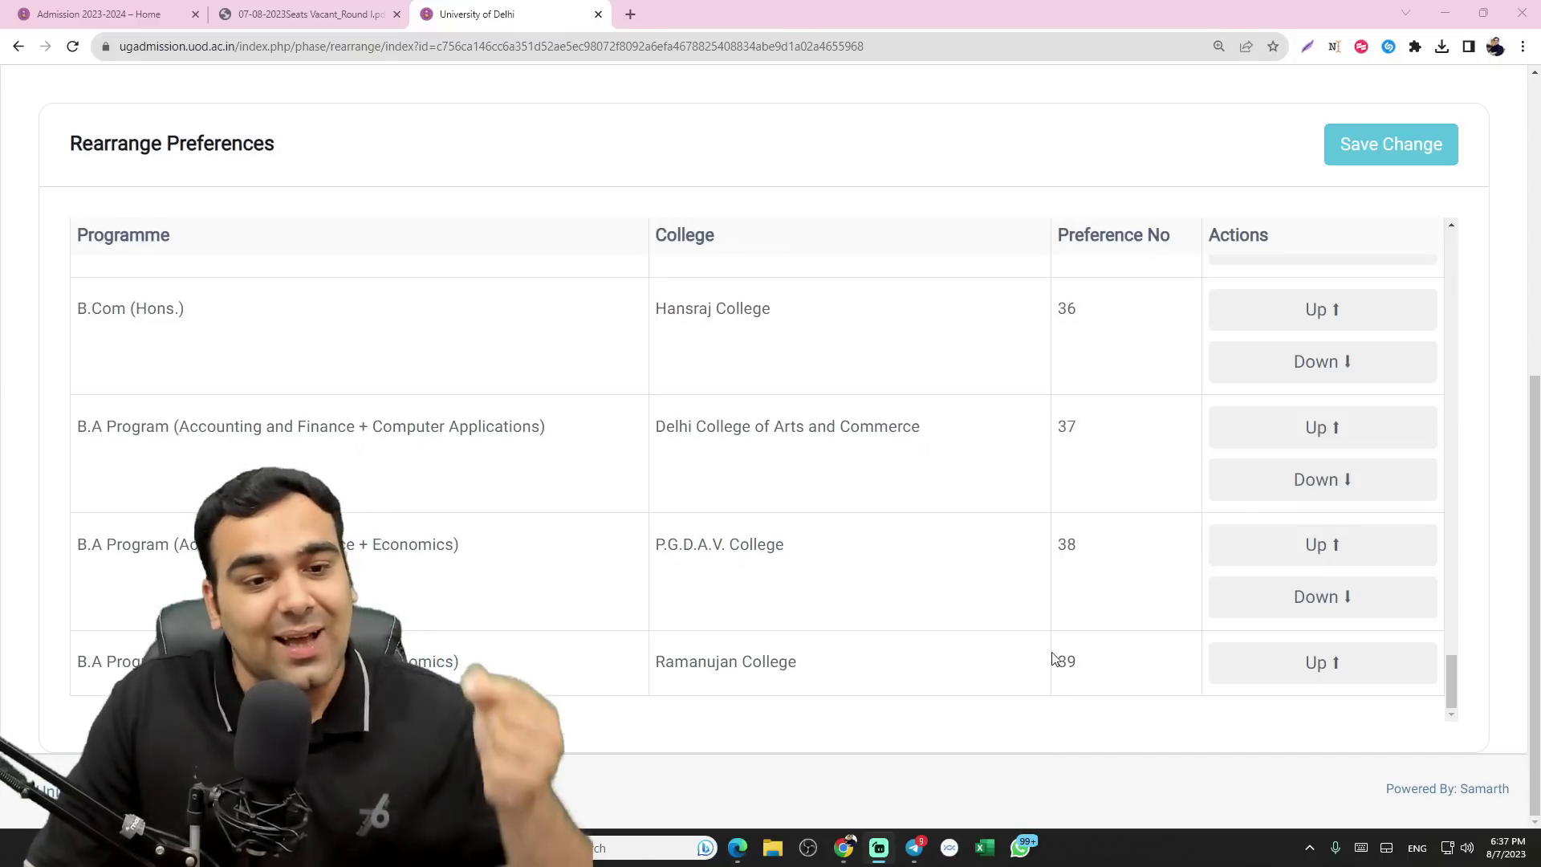
scroll(1000, 606, up, 2)
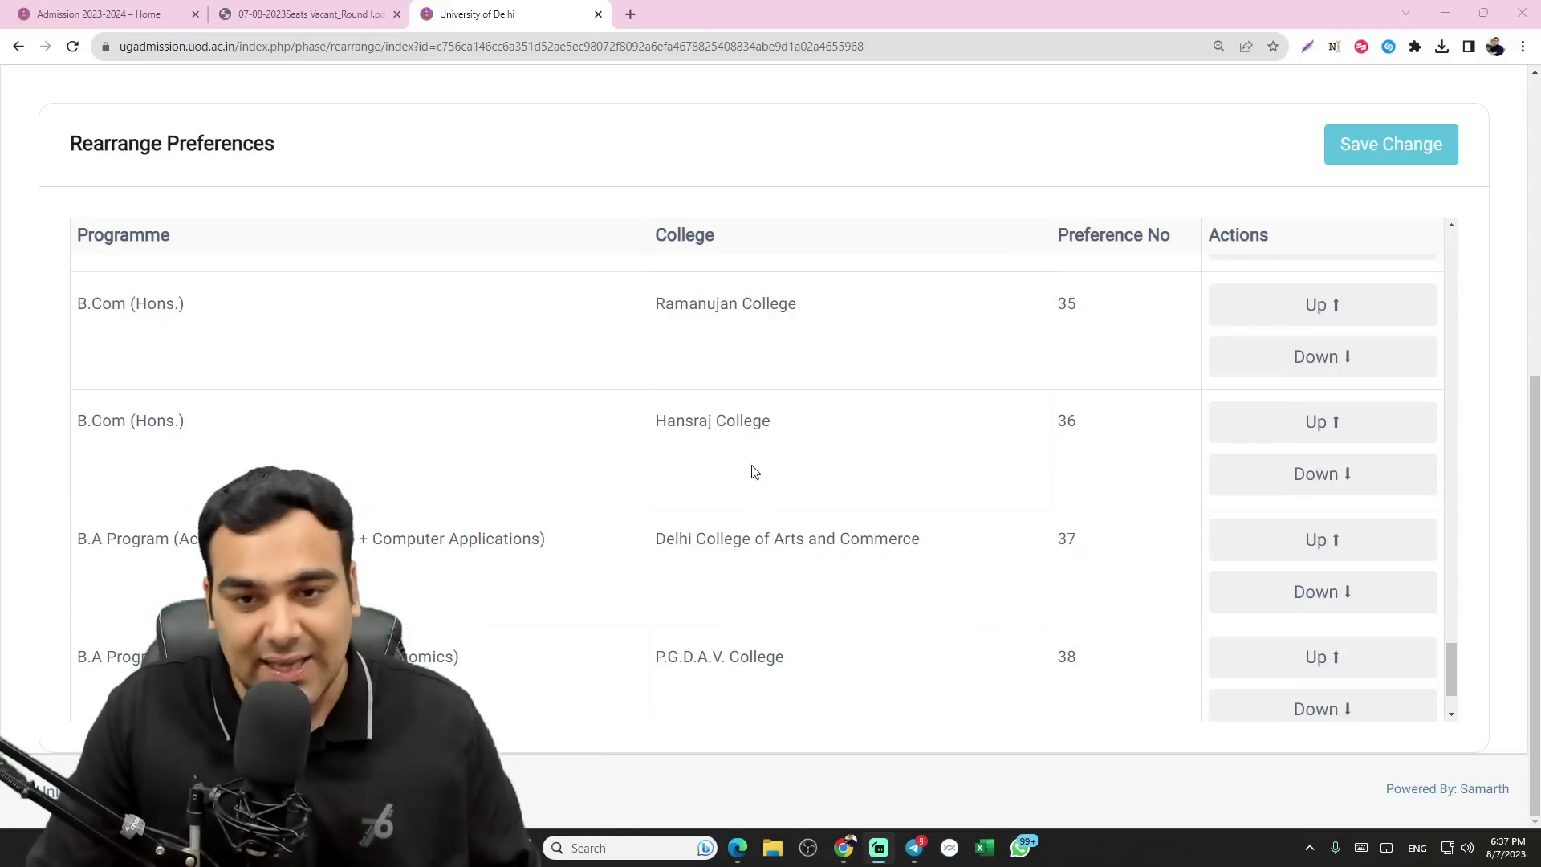
triple_click(749, 423)
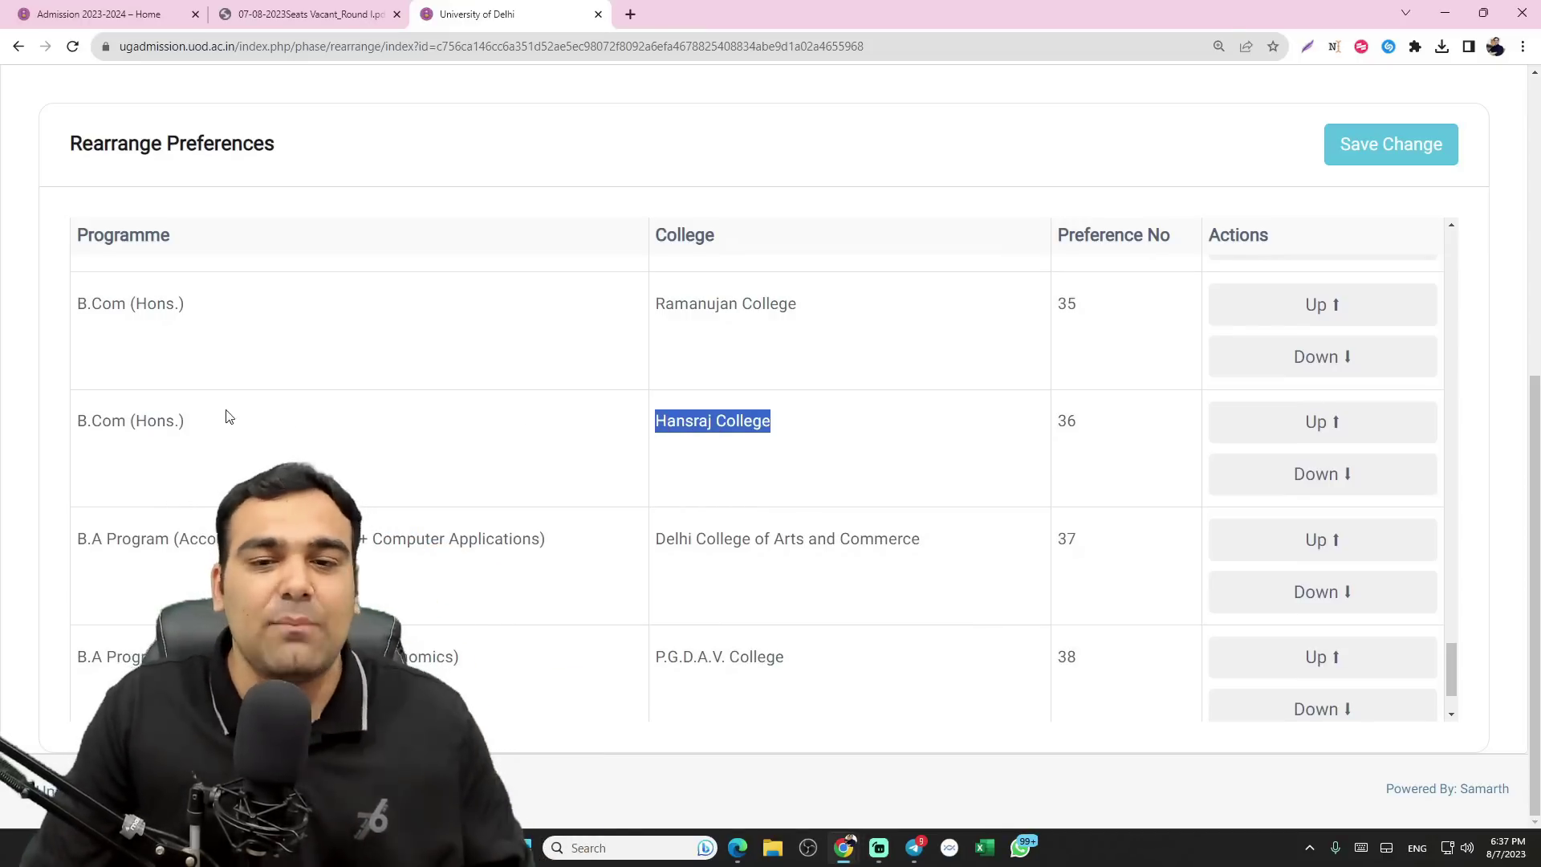
drag(1194, 425, 1008, 427)
drag(615, 305, 803, 305)
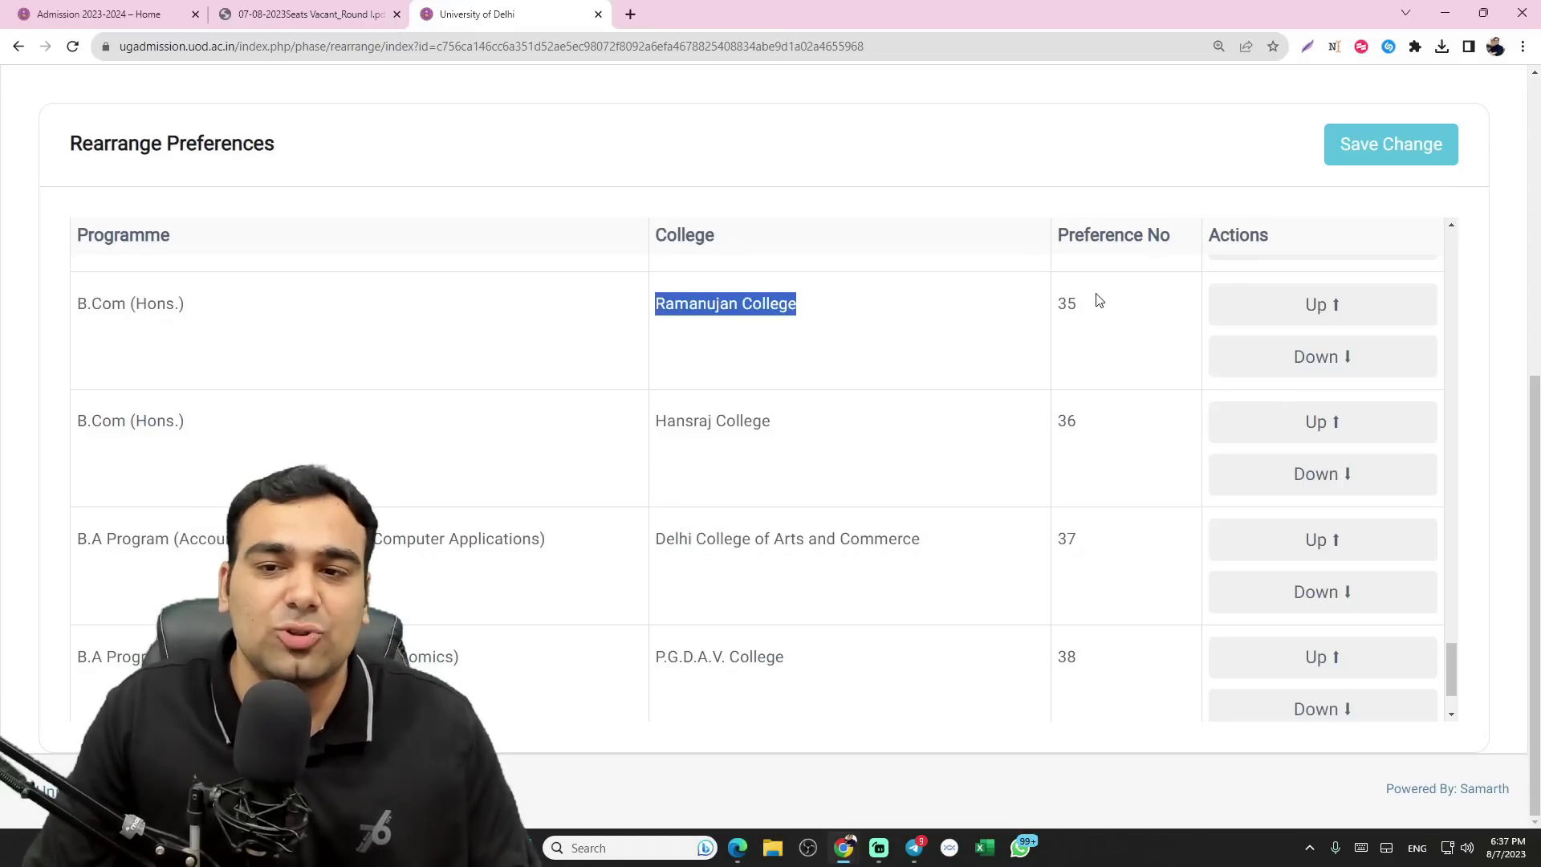
click(1364, 434)
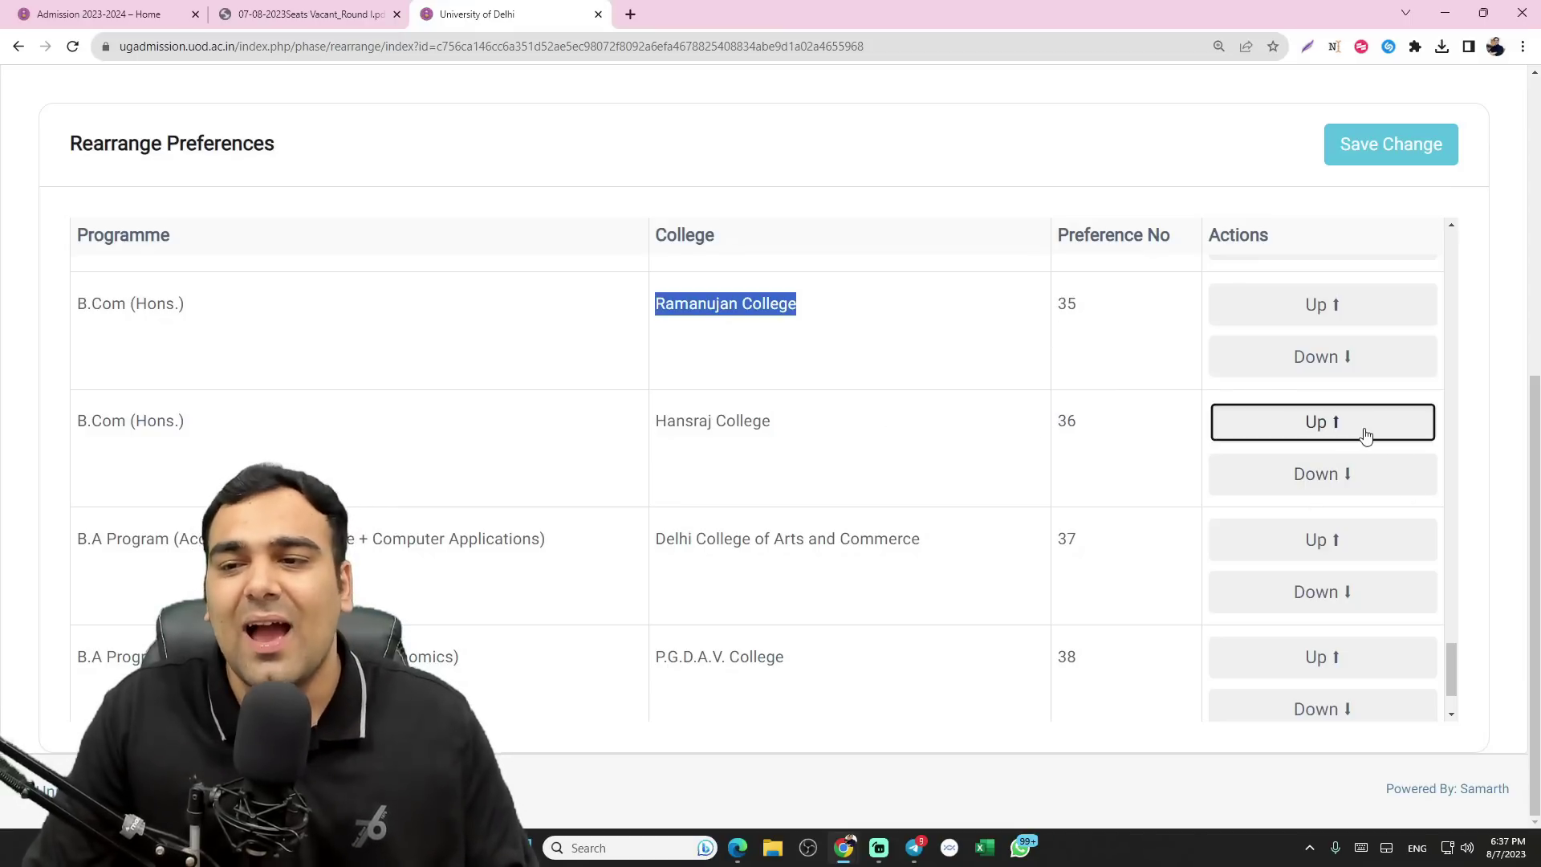
click(1331, 304)
click(1331, 304)
click(1331, 305)
click(1331, 304)
click(1331, 304)
click(1331, 305)
click(1331, 304)
click(1331, 304)
click(1331, 304)
click(1331, 304)
click(1331, 304)
click(1331, 304)
click(1331, 304)
click(1331, 305)
click(1331, 304)
click(1331, 305)
click(1331, 305)
click(1331, 304)
click(1331, 305)
click(1331, 304)
click(1331, 304)
click(1331, 305)
click(1331, 304)
click(1331, 304)
click(1331, 304)
click(1331, 304)
click(1331, 304)
click(1331, 304)
click(1331, 304)
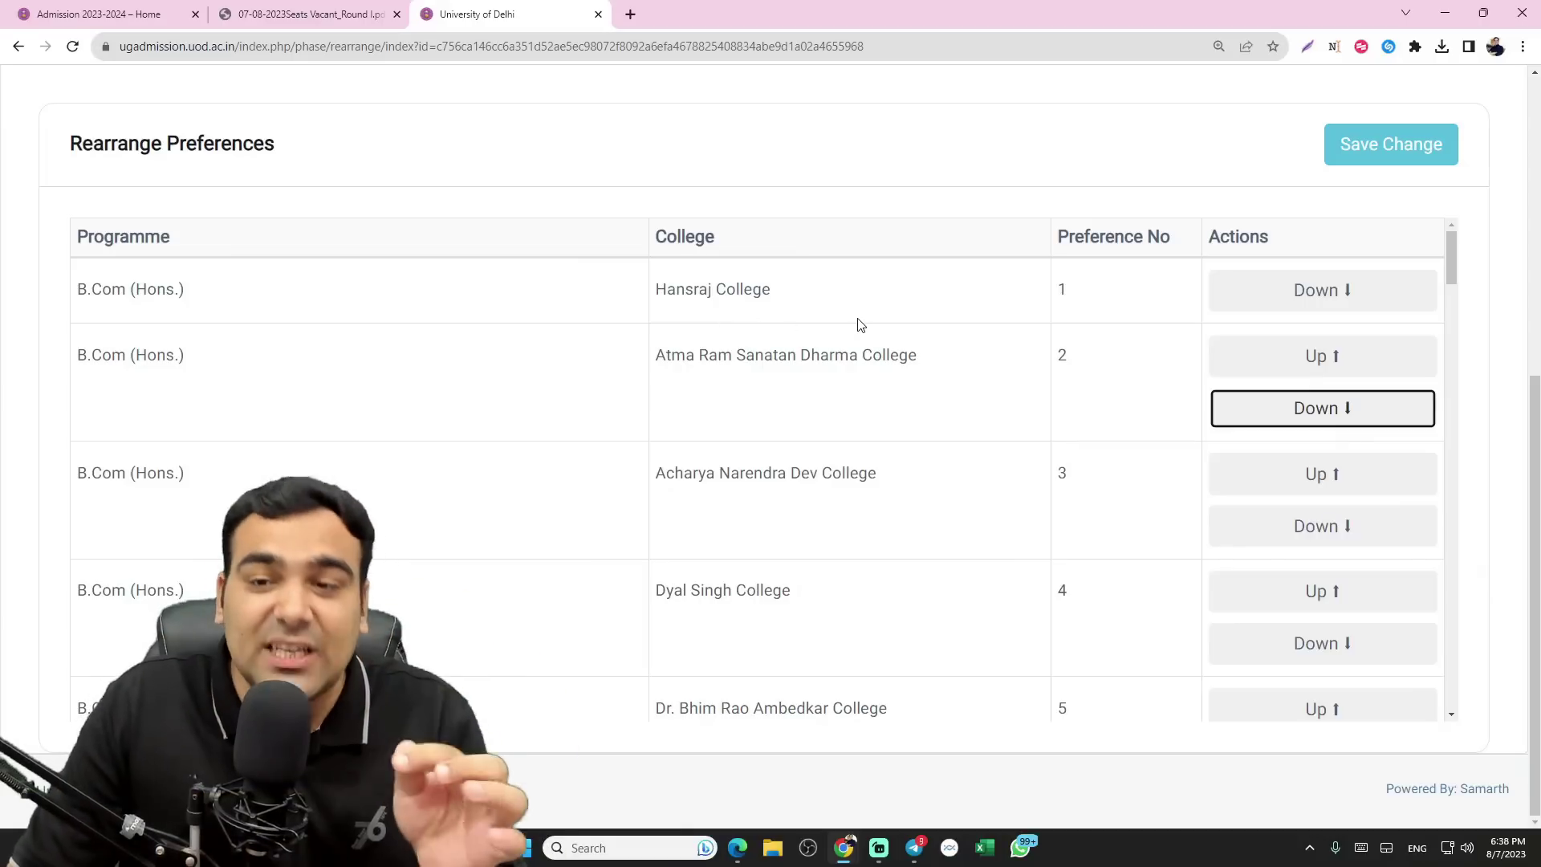
- Move the B.Com (Hons.) entry at Hindu College up to preference number 2 and review the rearranged list
scroll(784, 326, down, 3)
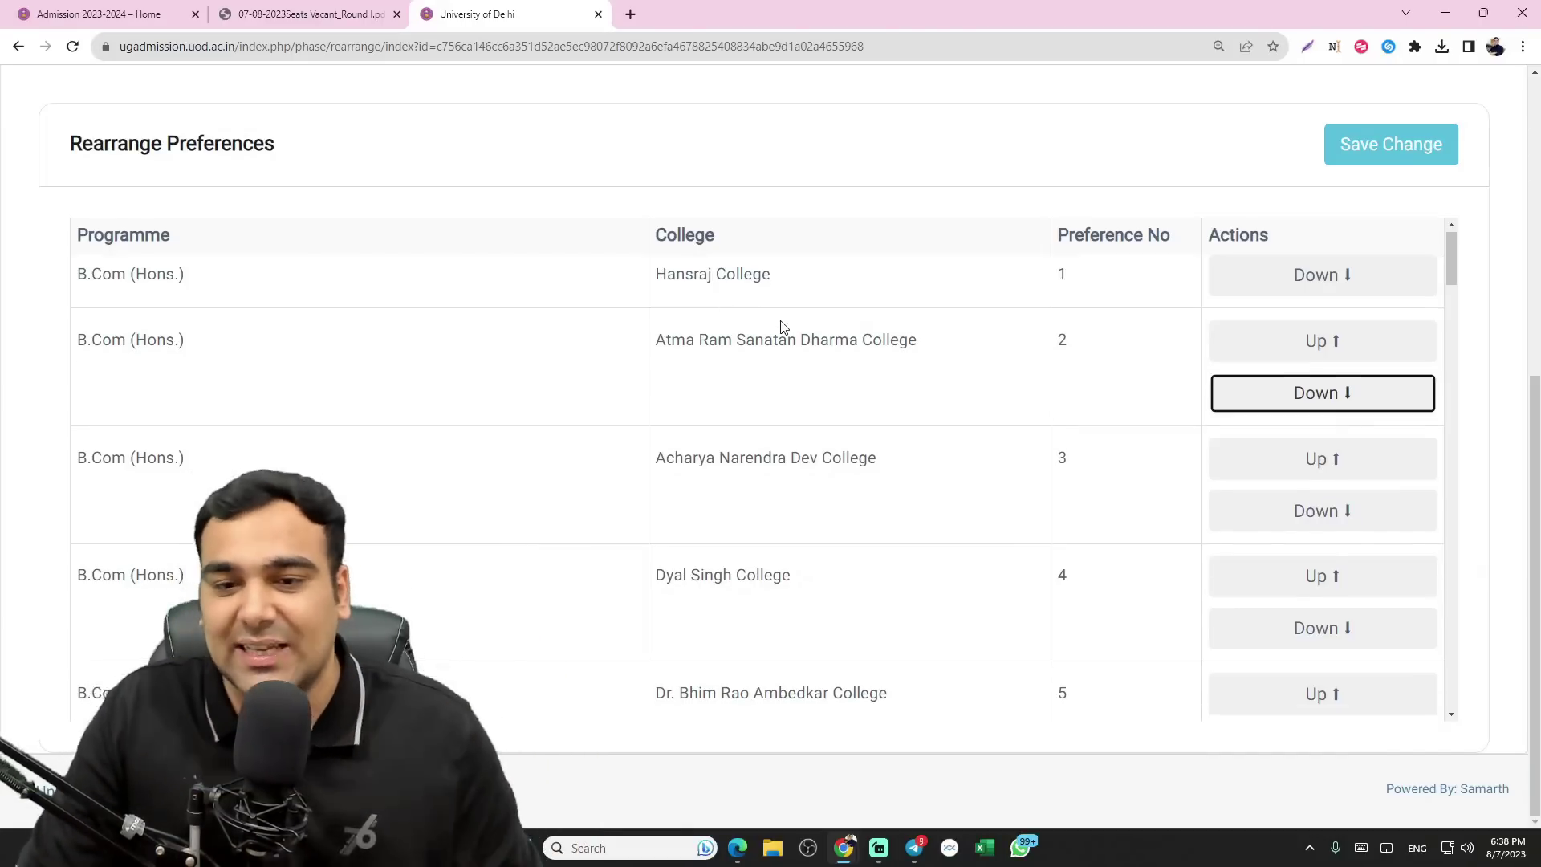
scroll(736, 434, up, 3)
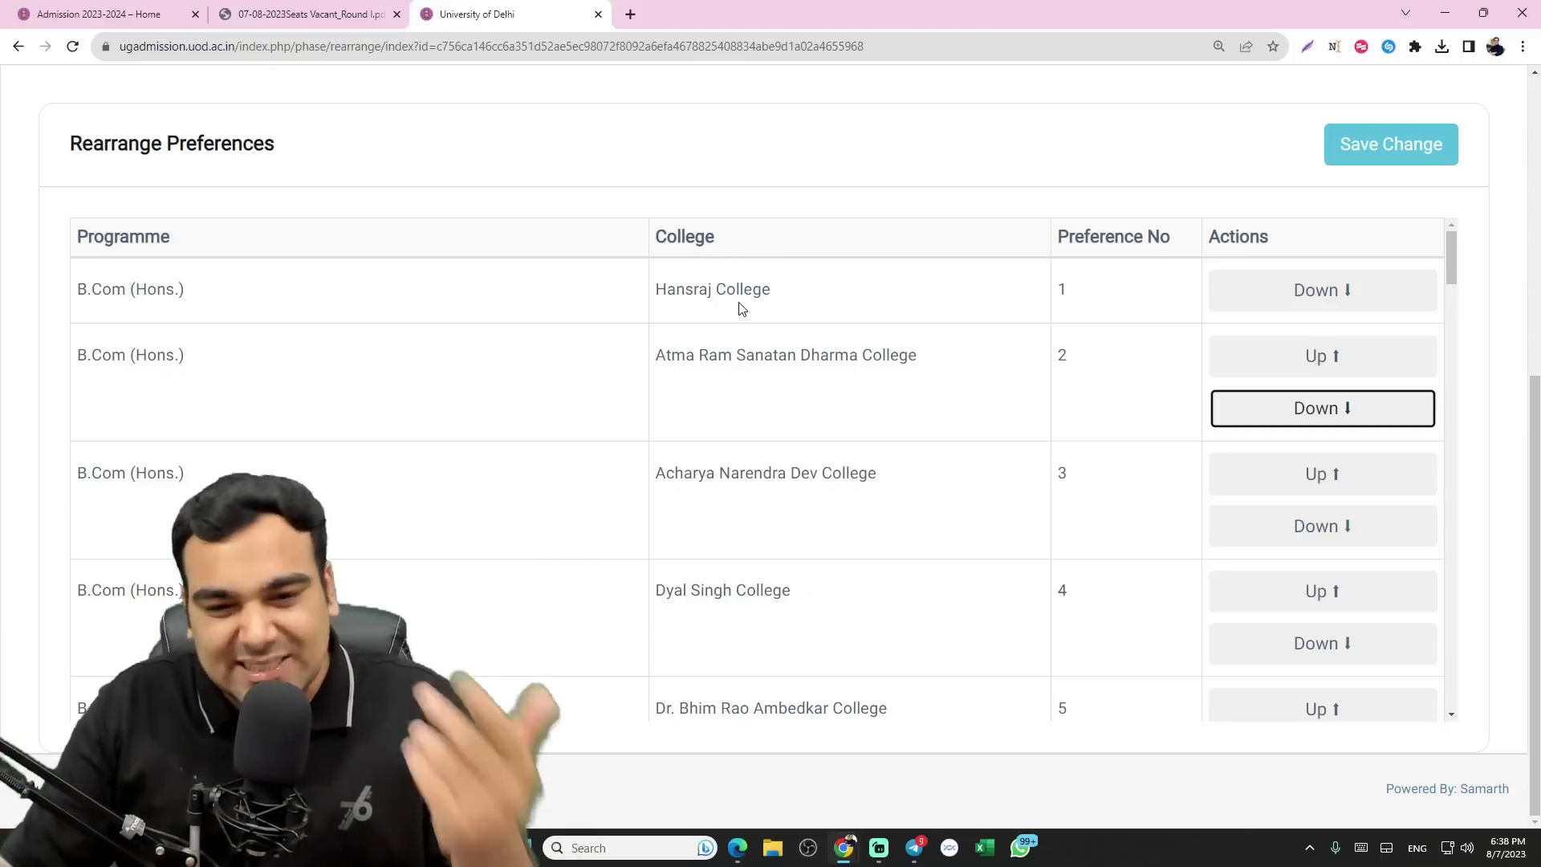
scroll(760, 372, down, 1)
scroll(792, 472, down, 3)
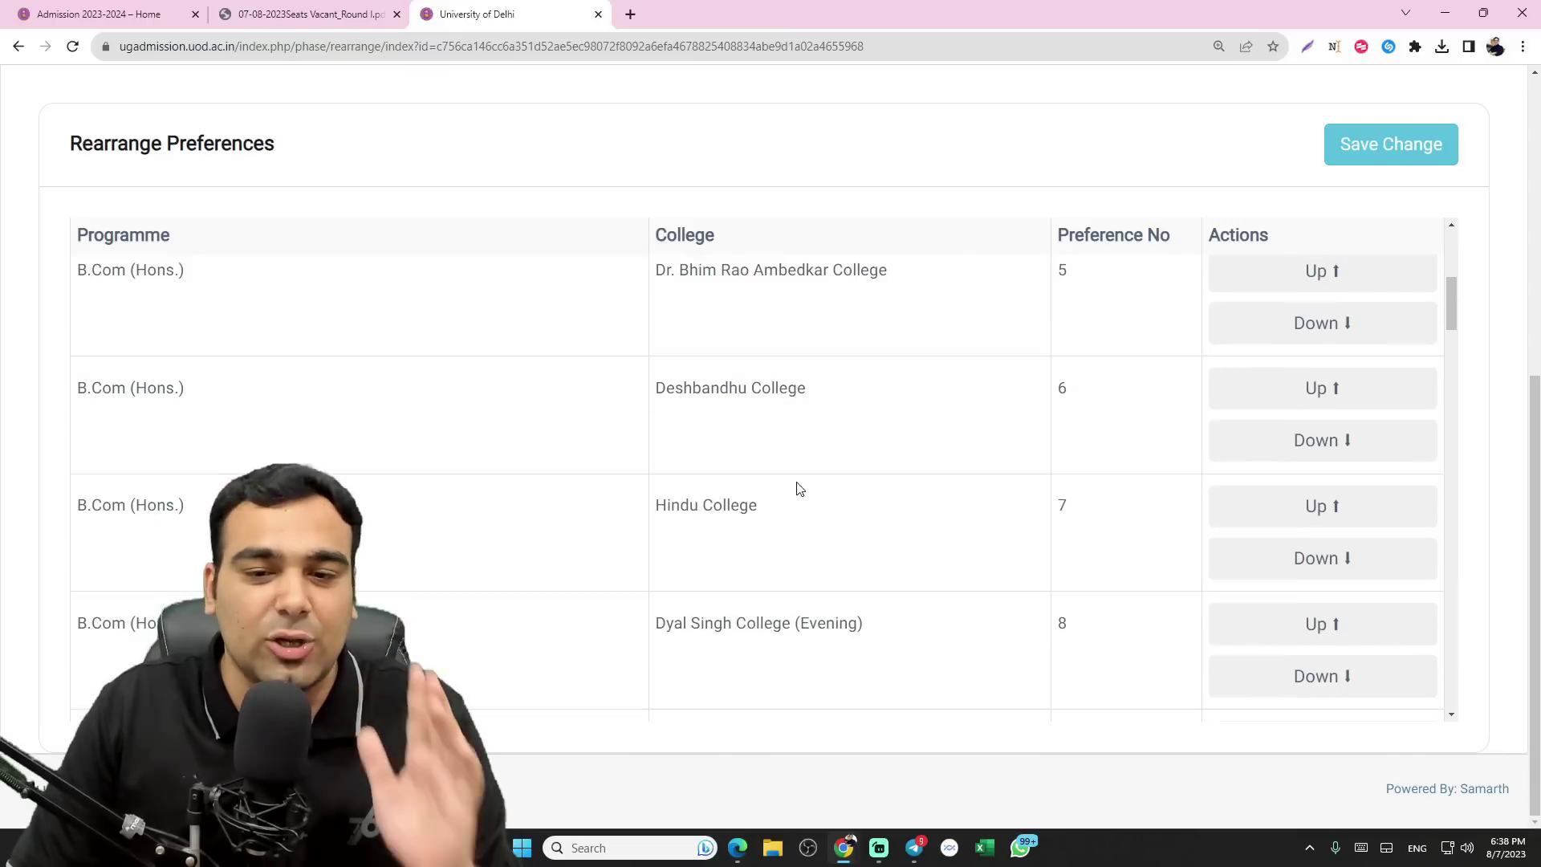
click(1284, 496)
click(1316, 379)
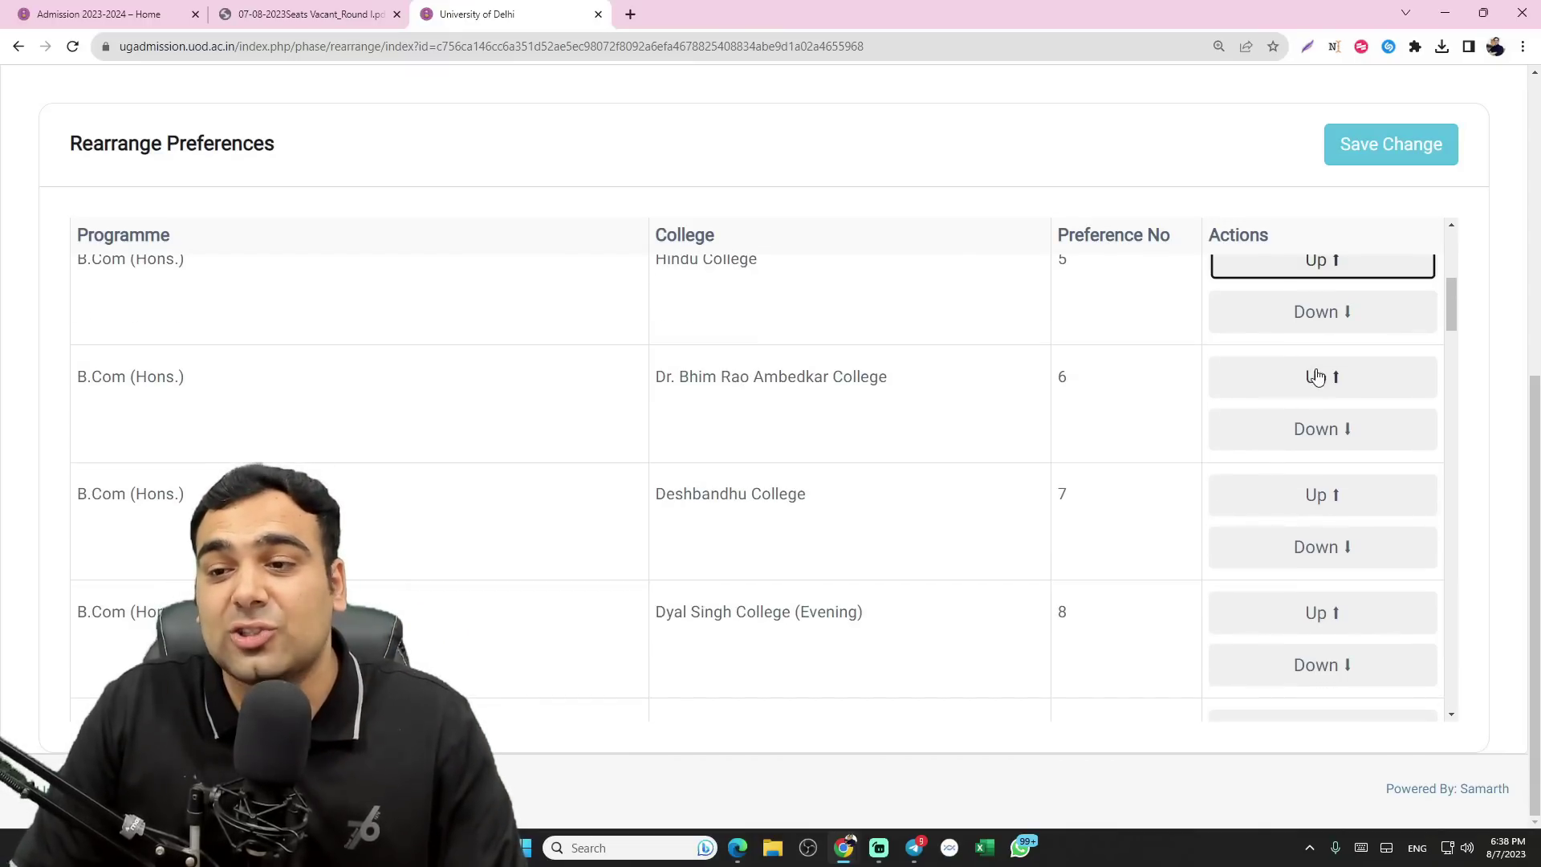
click(1324, 271)
click(1325, 271)
scroll(1326, 401, up, 3)
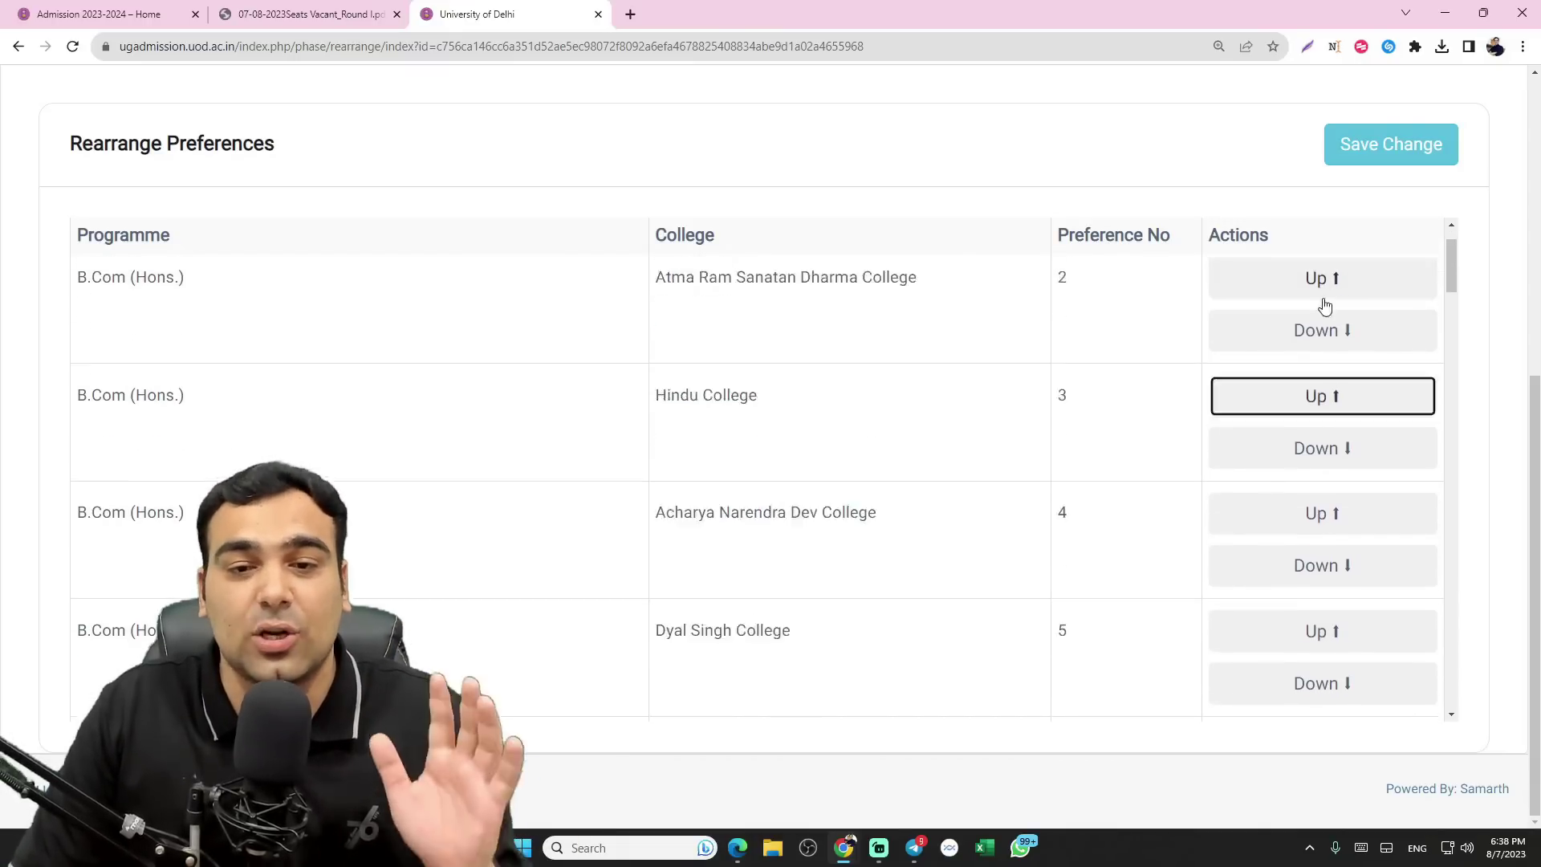
click(1345, 474)
scroll(1011, 412, down, 4)
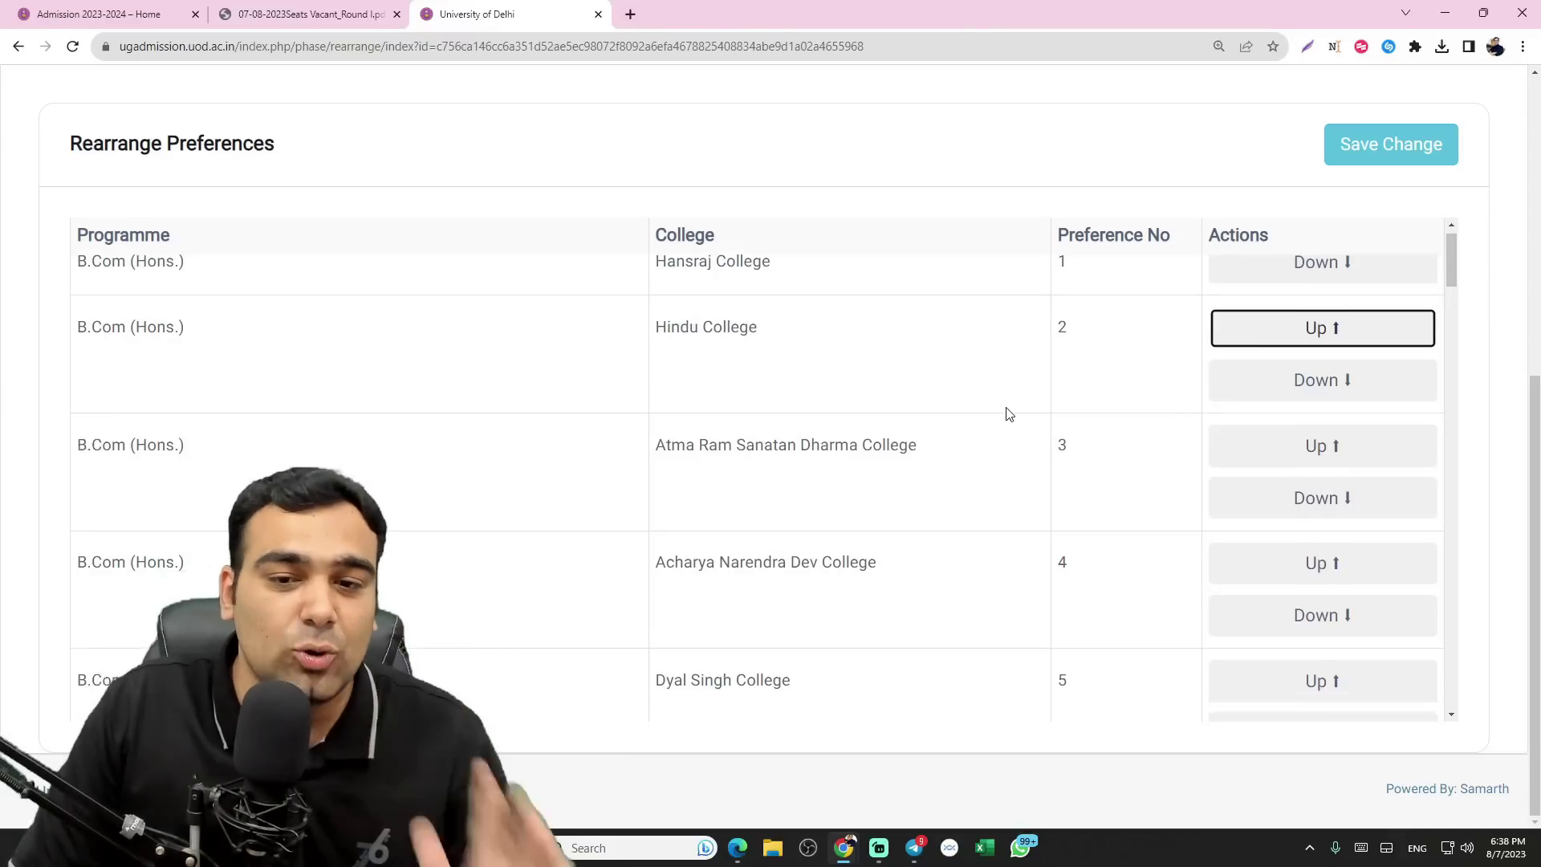
scroll(1019, 412, down, 4)
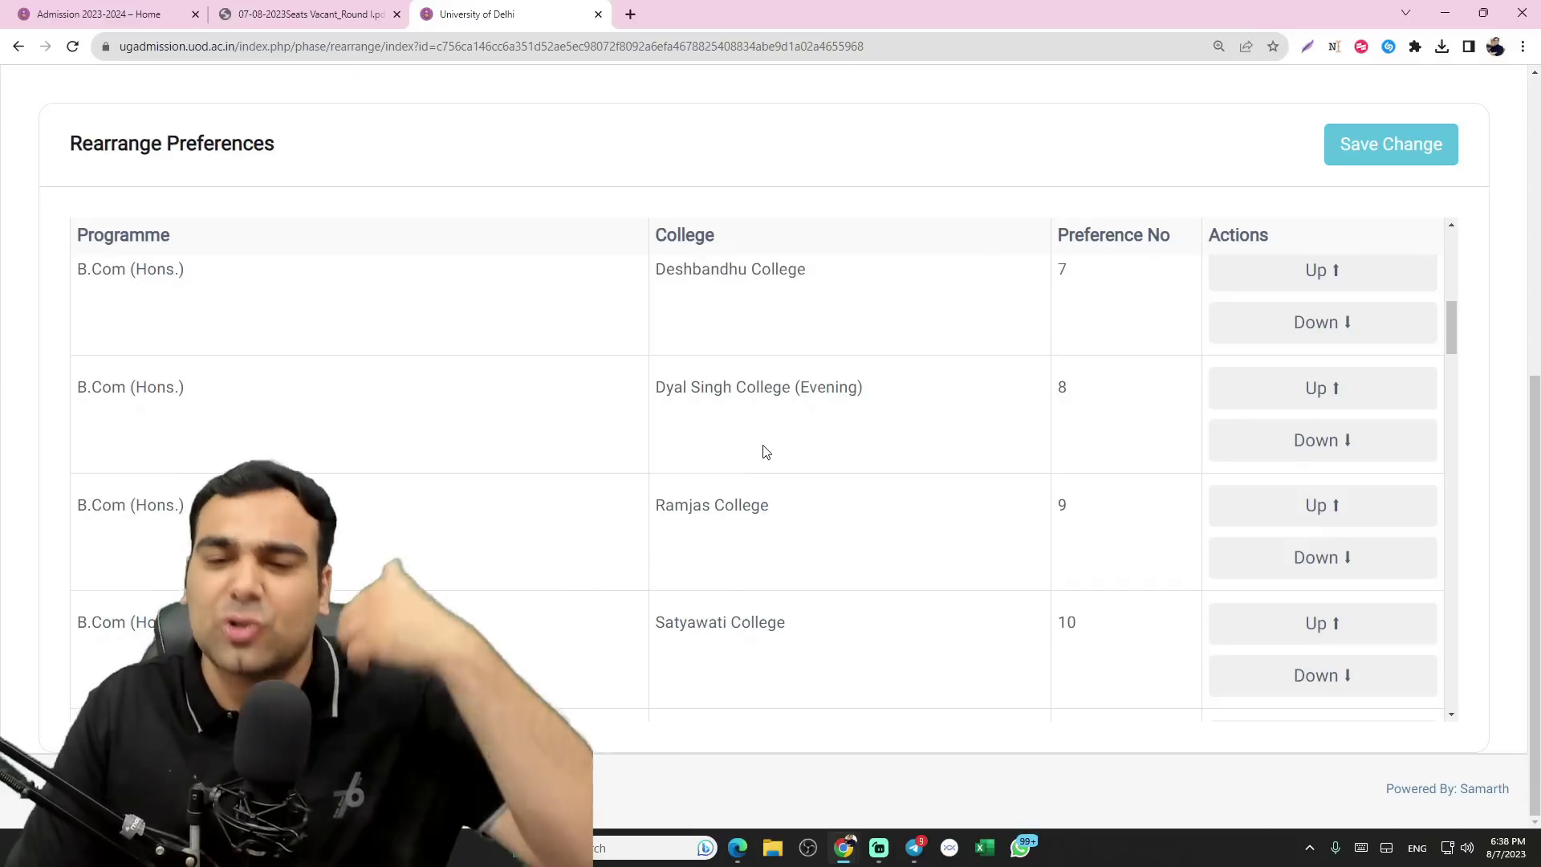
scroll(761, 447, down, 1)
scroll(767, 461, up, 5)
scroll(747, 401, up, 4)
drag(776, 290, 80, 289)
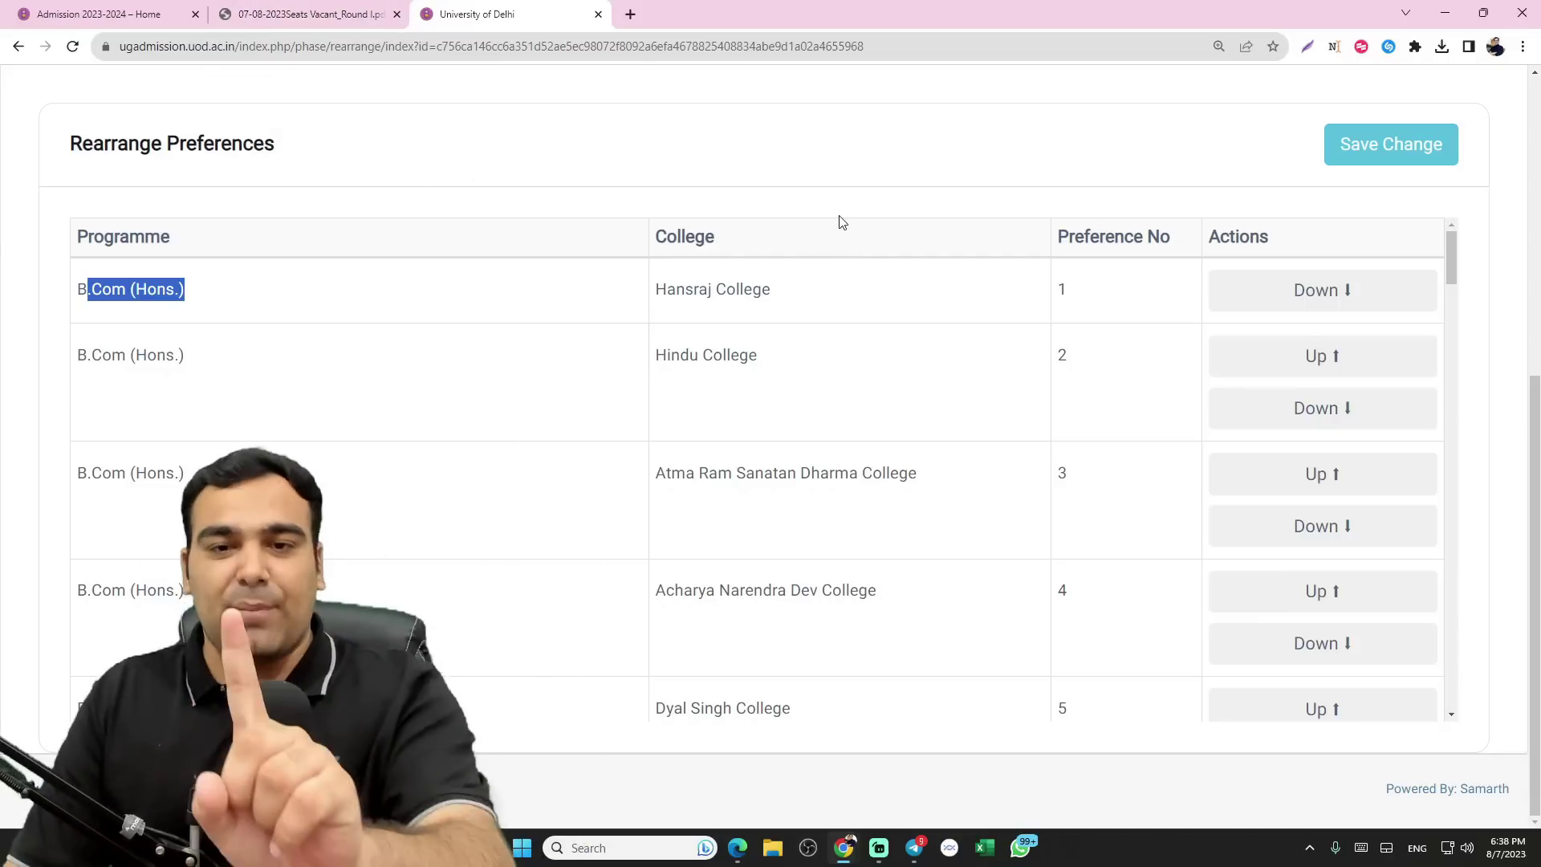
- Search the Round I vacant seats PDF for HANSRAJ and check the vacancies in Hansraj College's B.Com (Hons.) row
click(305, 14)
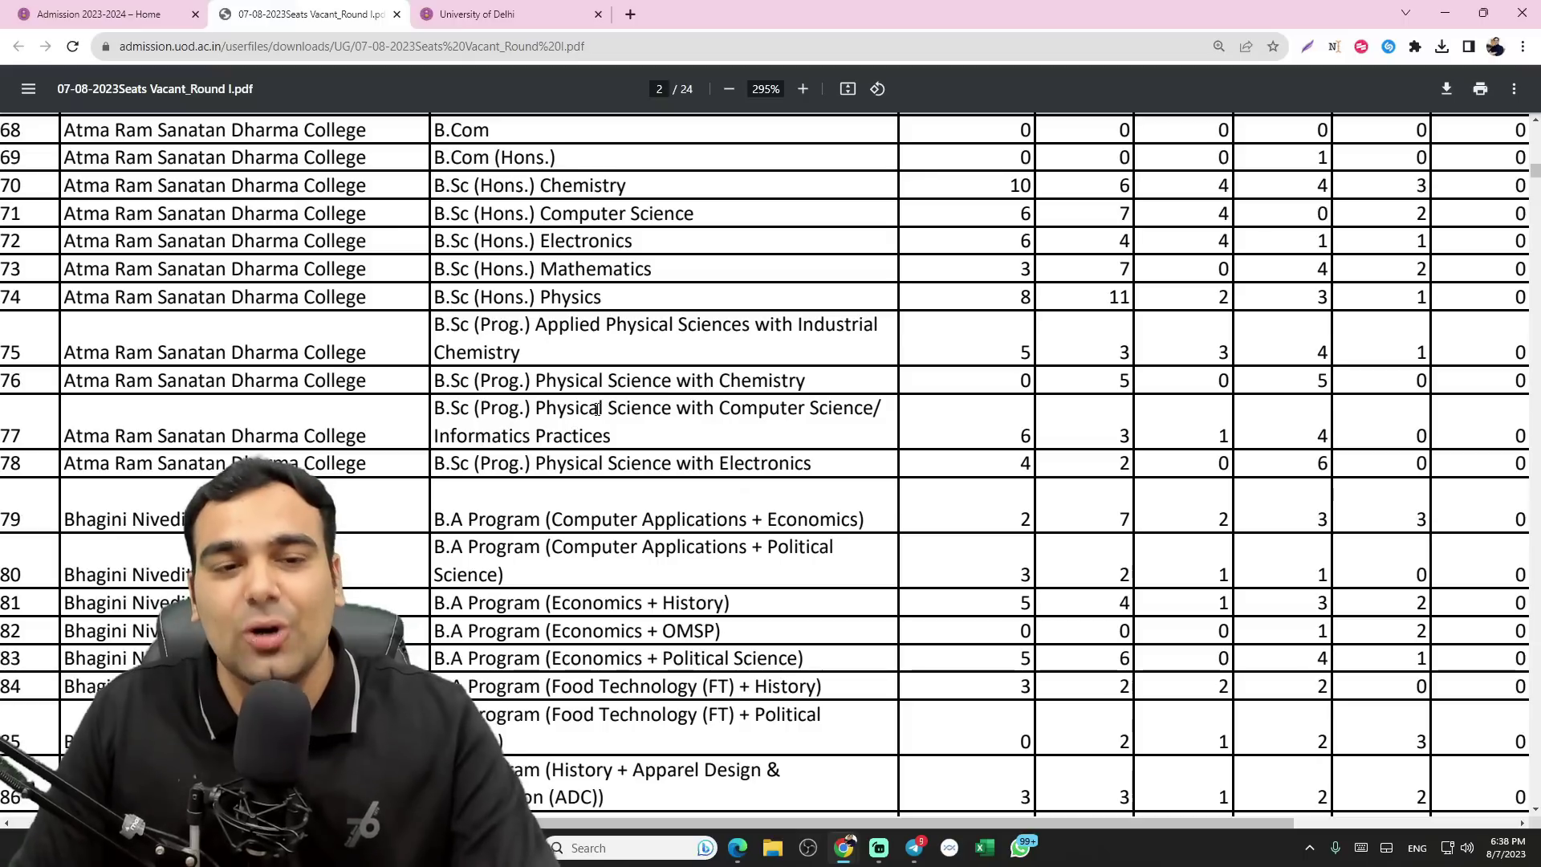
key(ctrl+f)
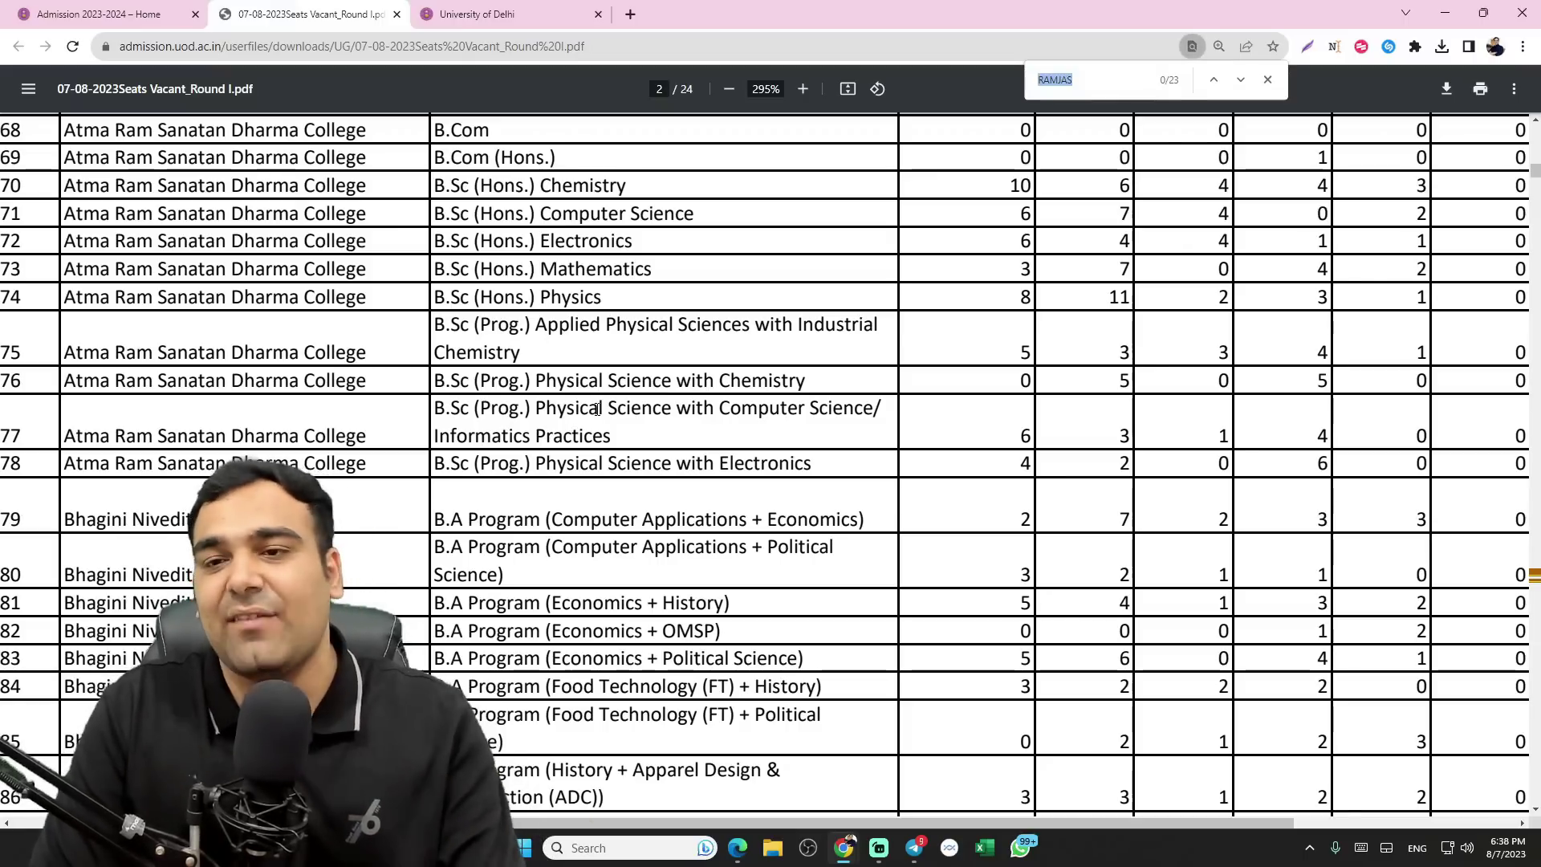
text(HANSRAJ)
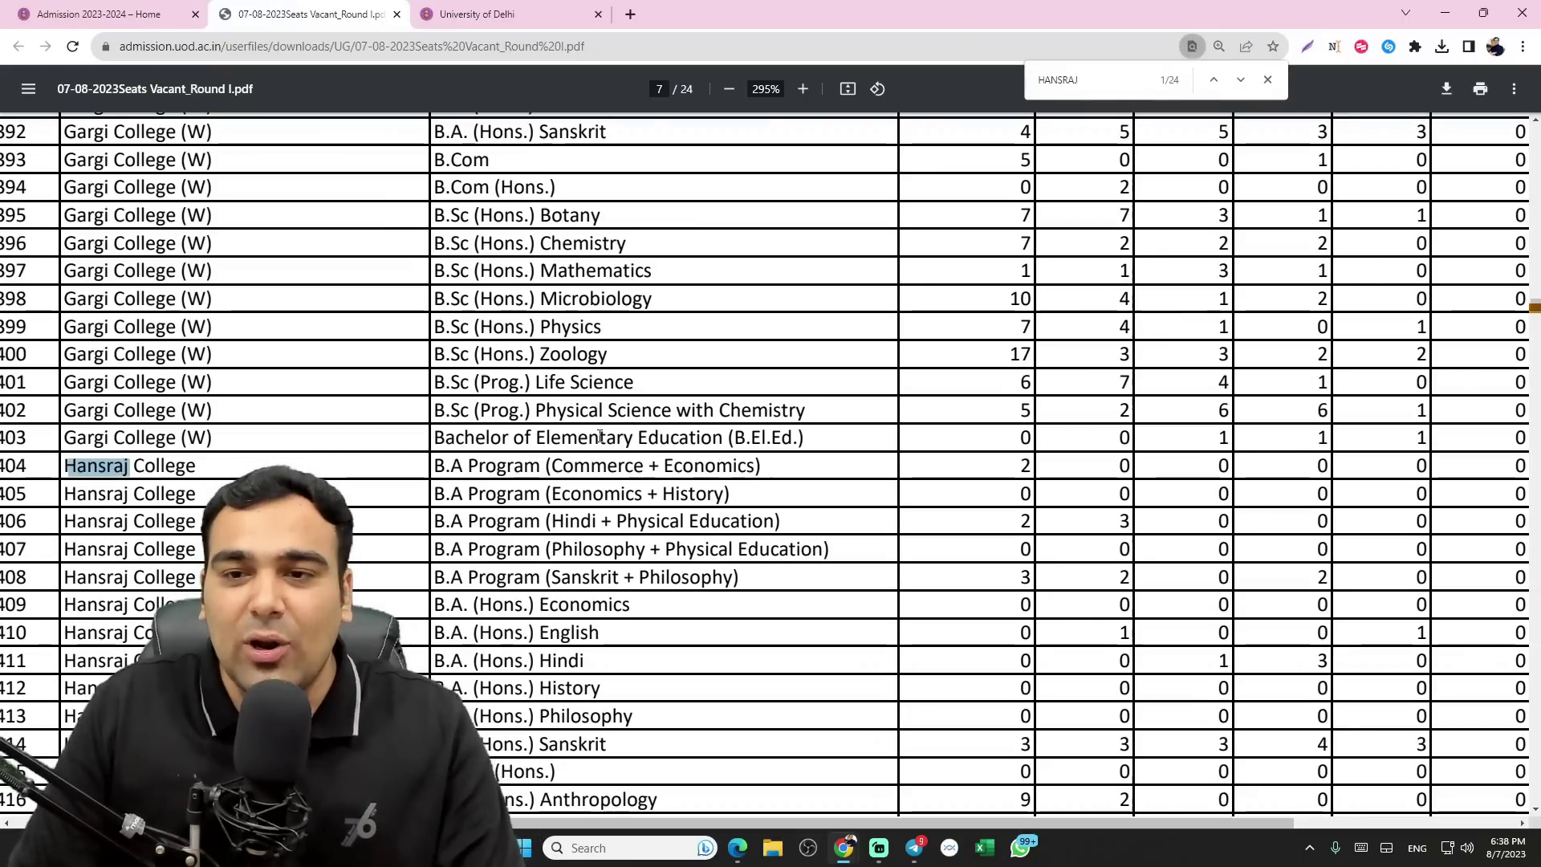
scroll(601, 435, down, 5)
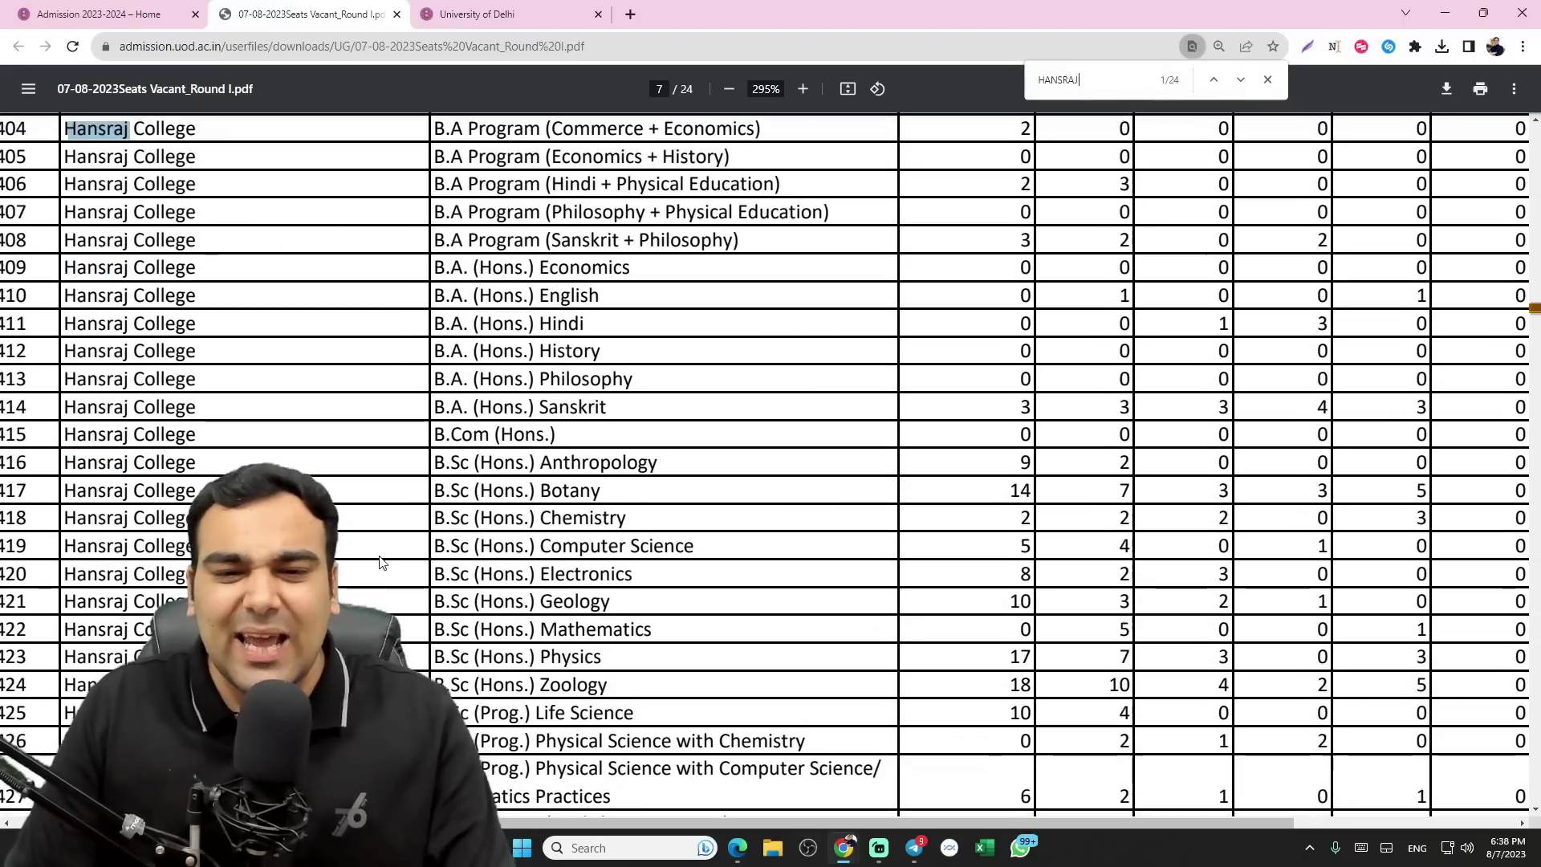
drag(135, 321, 546, 322)
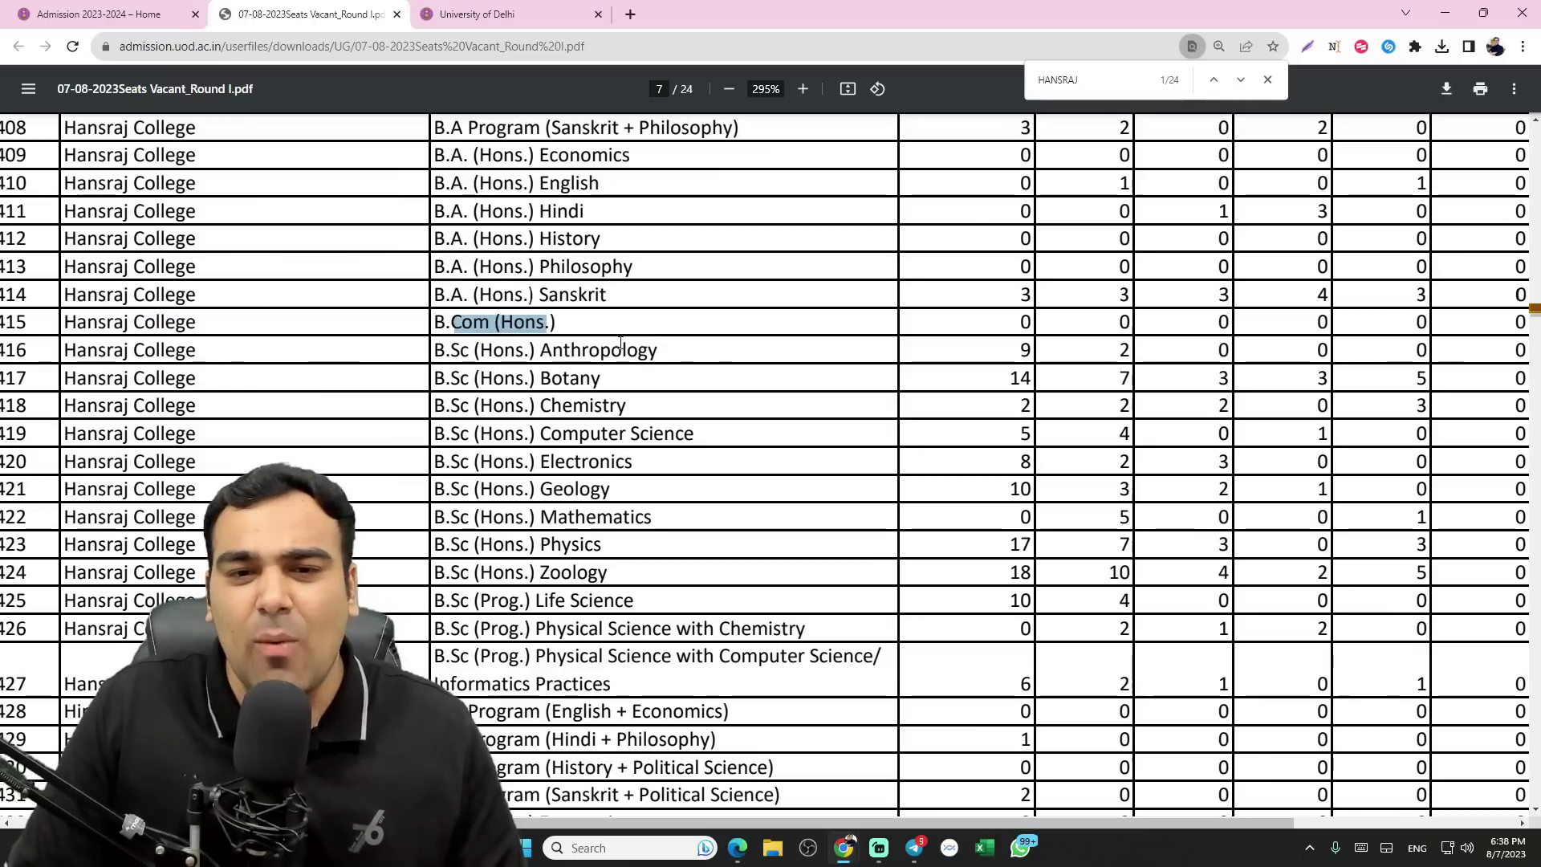
double_click(1025, 320)
triple_click(1116, 345)
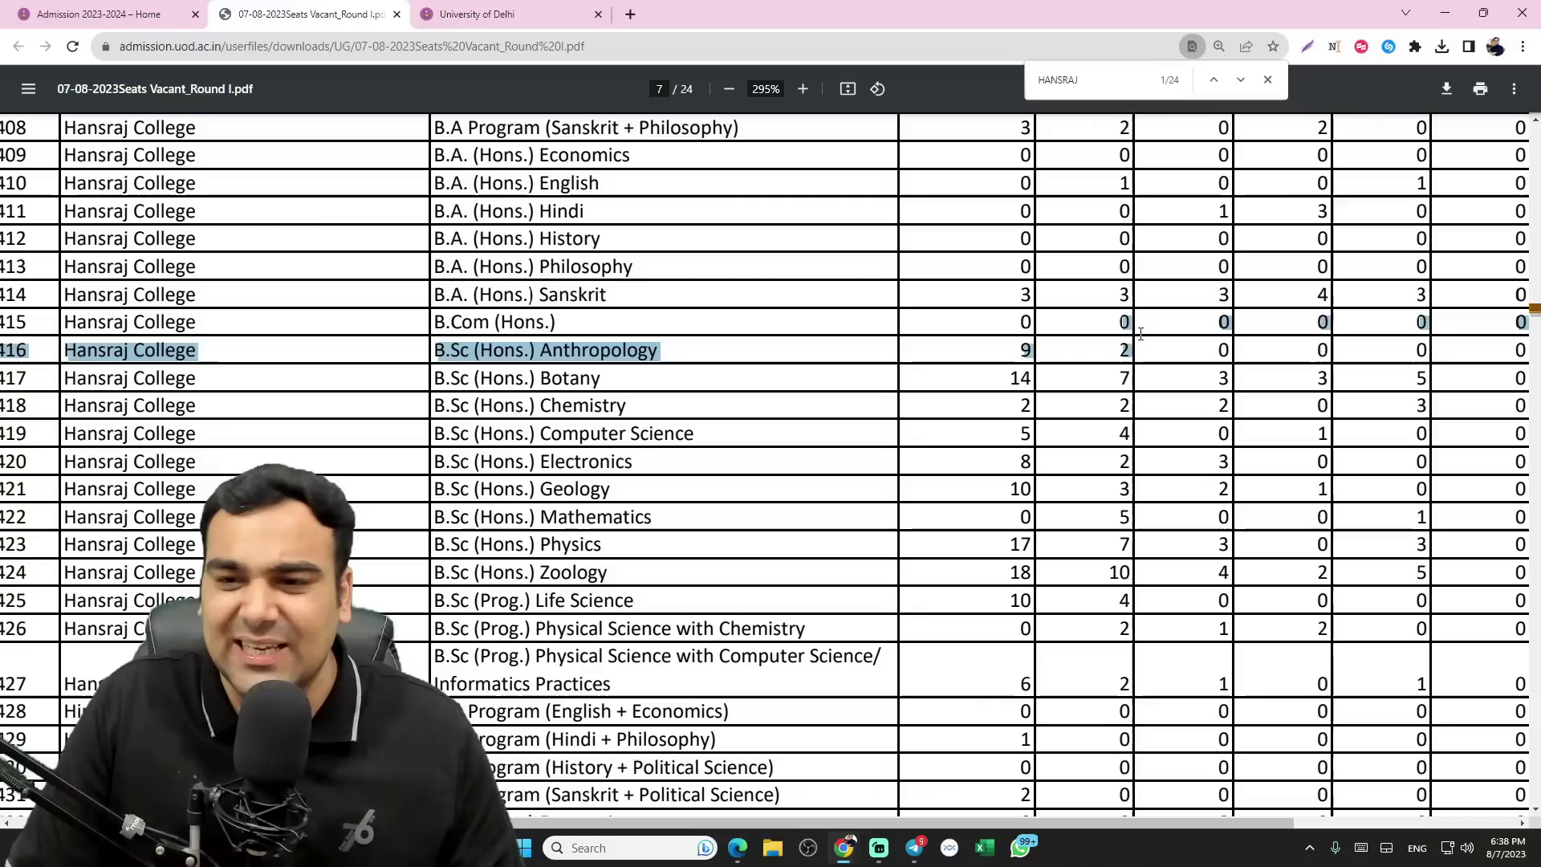
click(953, 353)
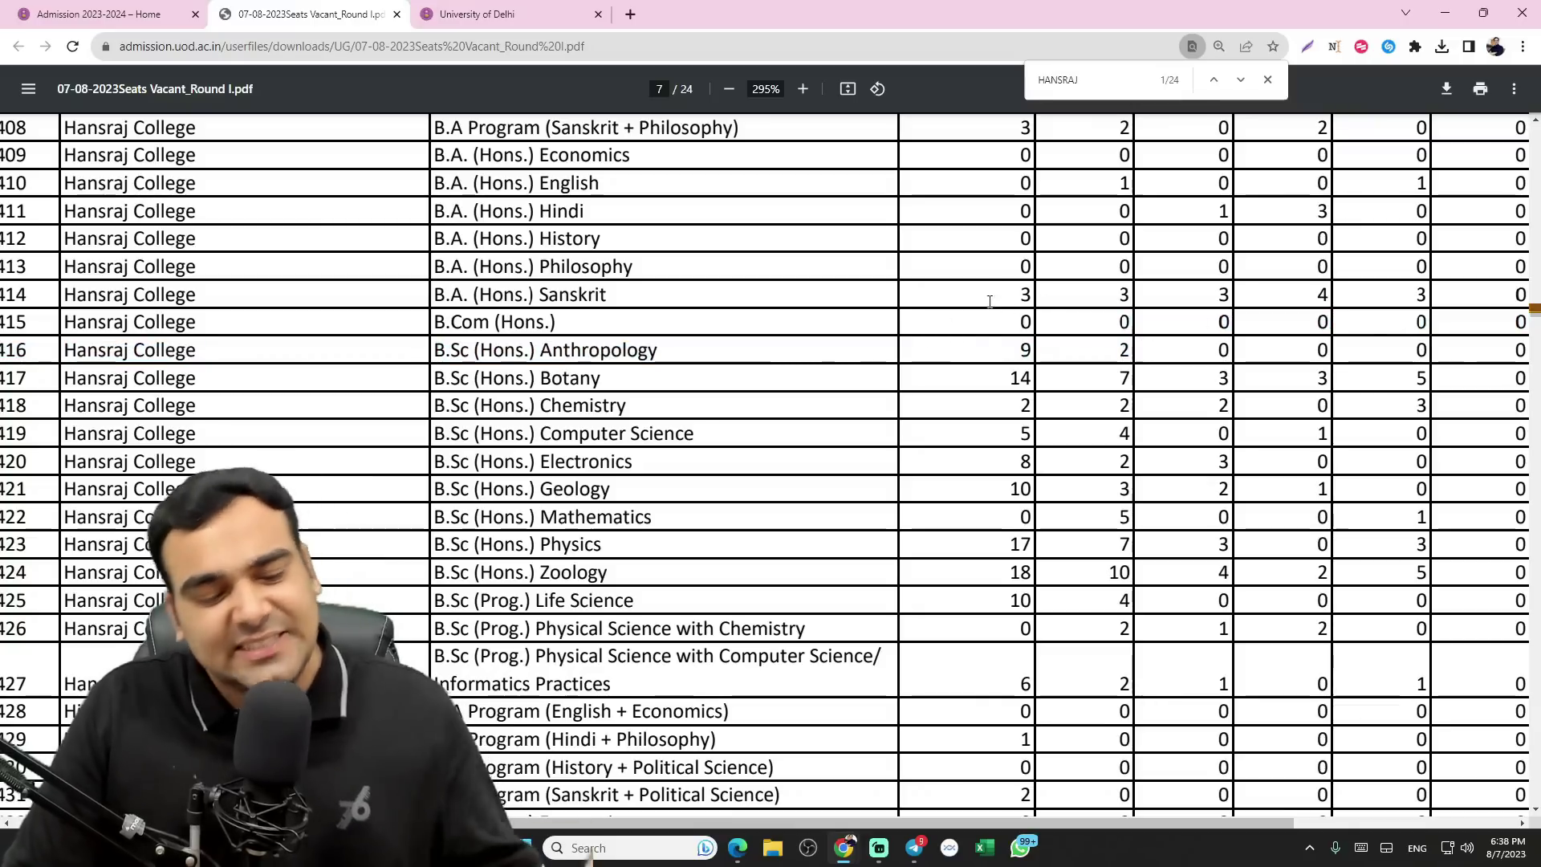
- Return to the Rearrange Preferences page and review the B.Com (Hons.) entries below the first two preferences
click(482, 14)
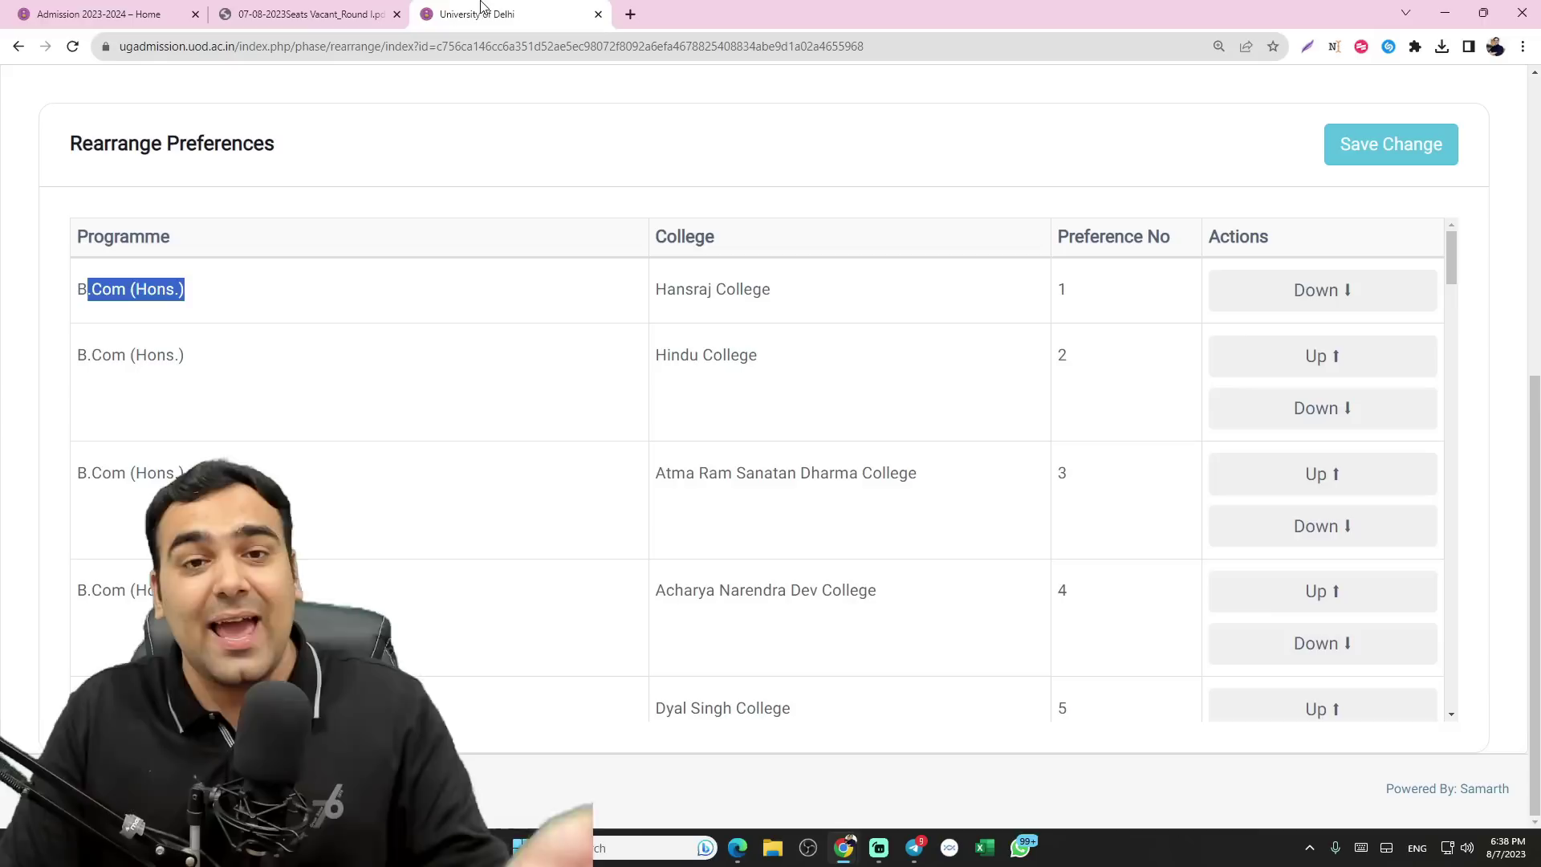
click(259, 301)
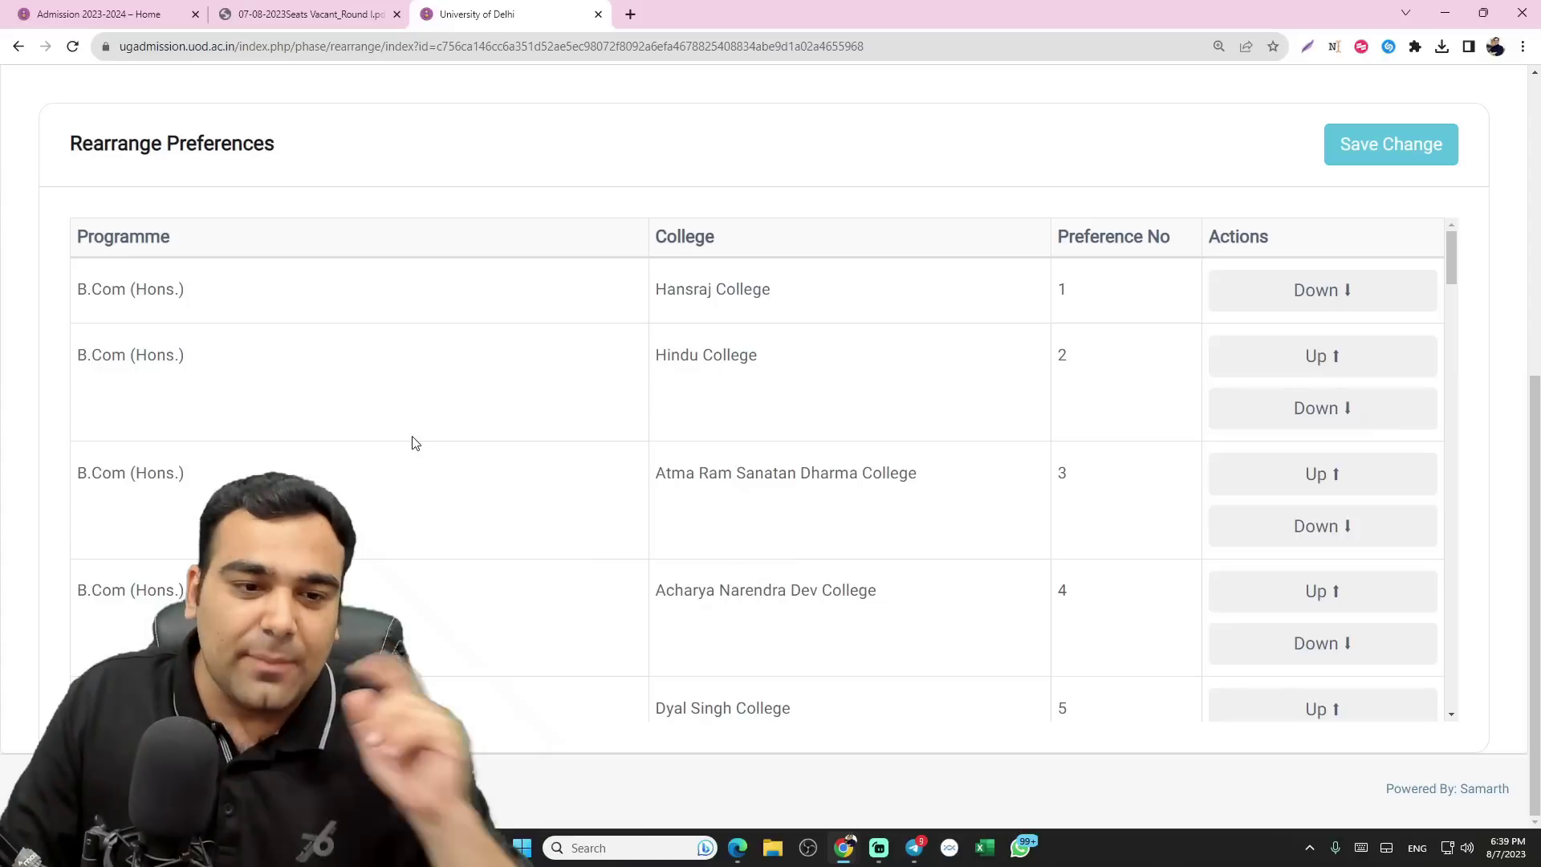
scroll(568, 513, down, 3)
drag(809, 365, 879, 365)
- Check the Acharya Narendra Dev College B.Com (Hons.) row on the first page of the vacant seats PDF
click(299, 14)
scroll(1233, 297, up, 12)
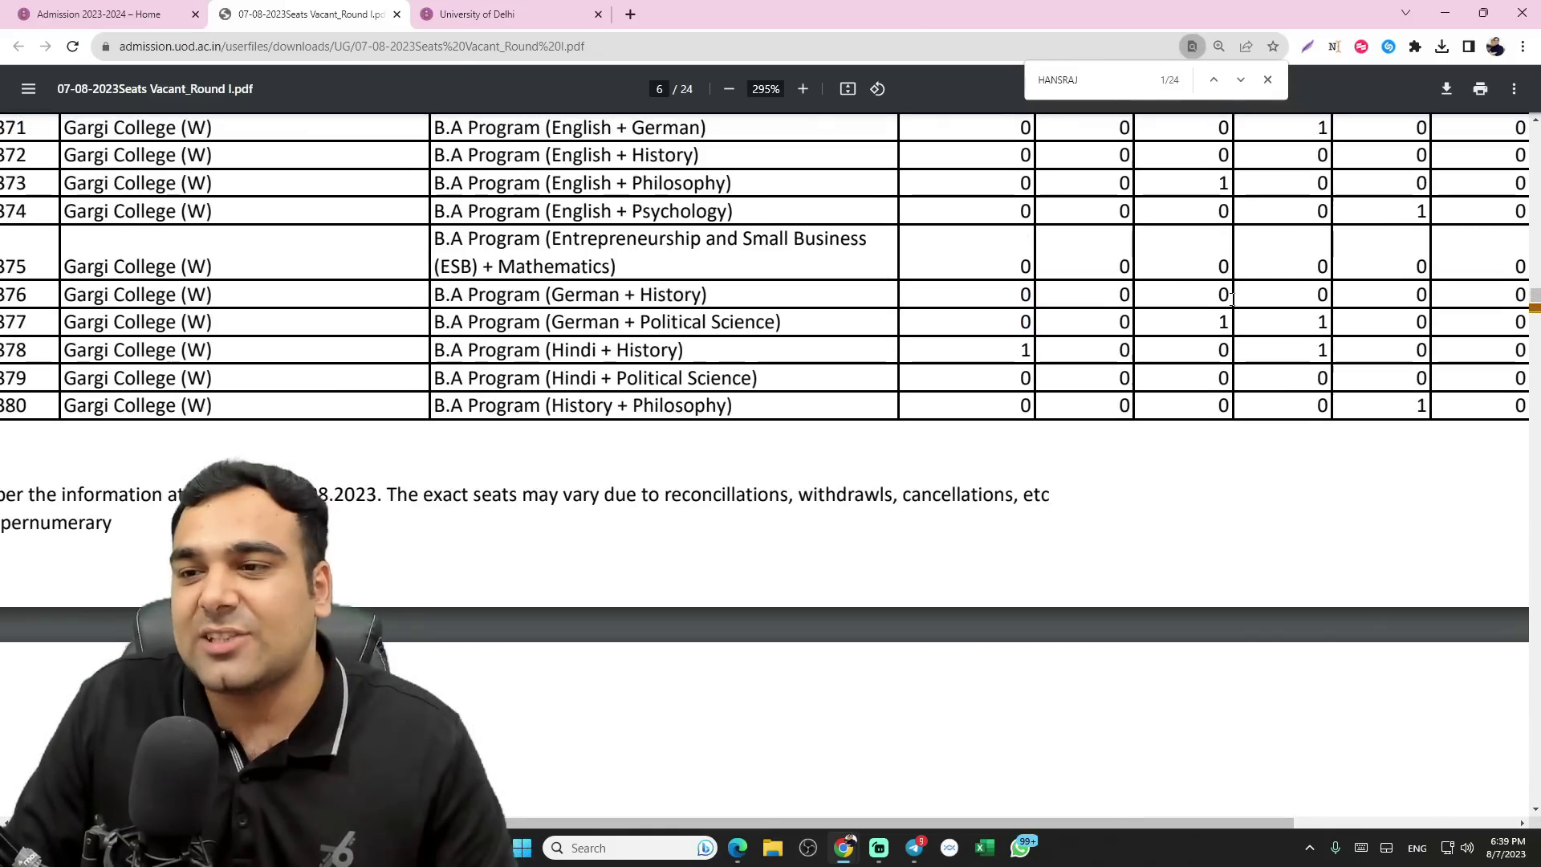
drag(1535, 287, 1535, 129)
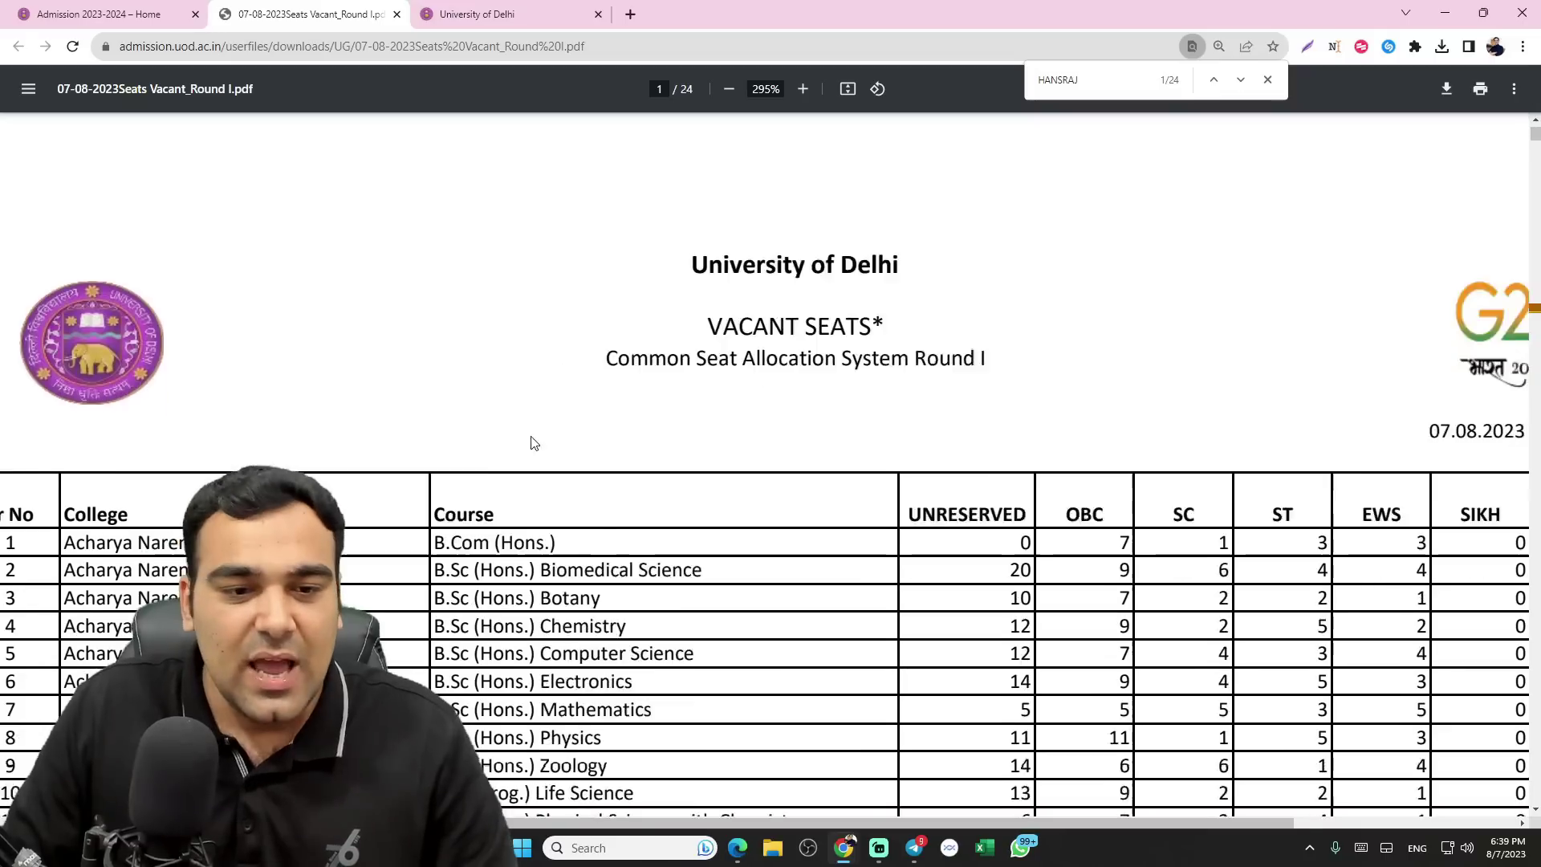
scroll(954, 375, down, 3)
drag(955, 375, 703, 248)
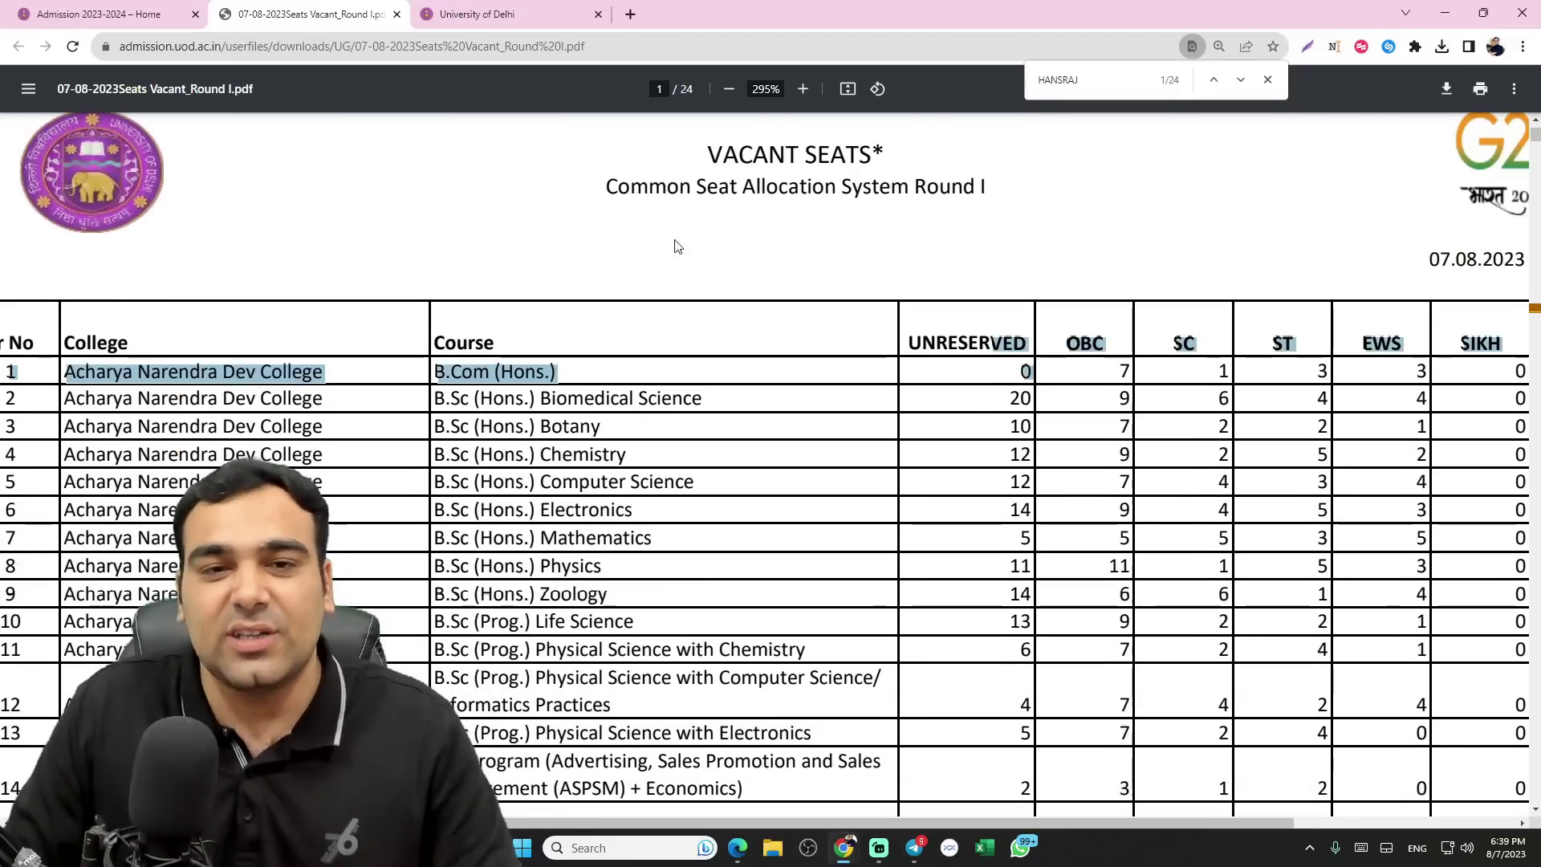
- Find Dr. Bhim Rao Ambedkar College in the preference list, then search the vacant seats PDF for BHIM and check its B.Com (Hons.) row
click(485, 14)
scroll(681, 437, down, 3)
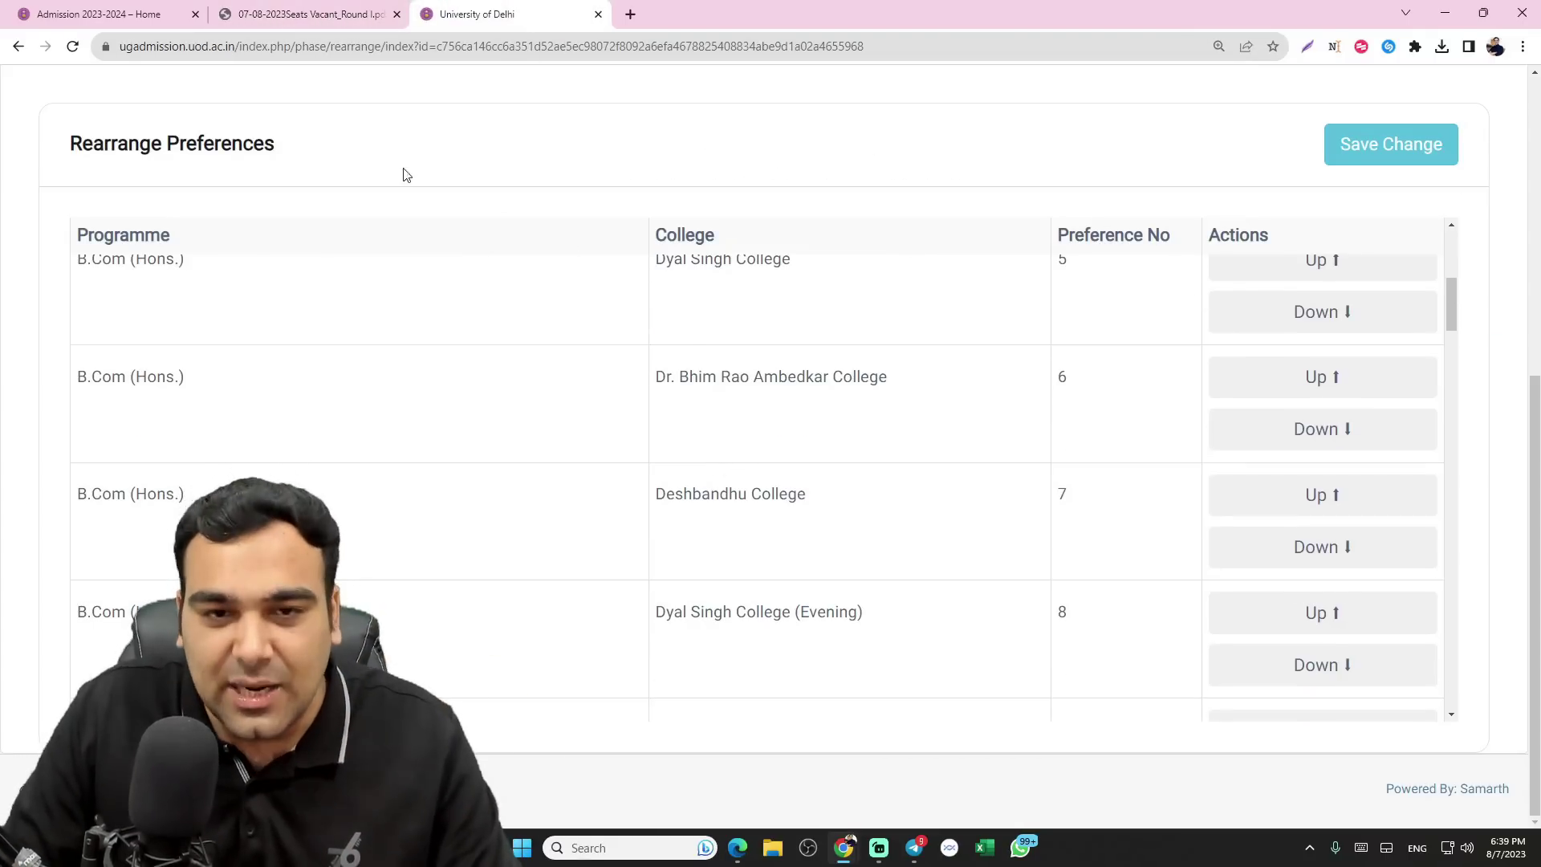
click(321, 13)
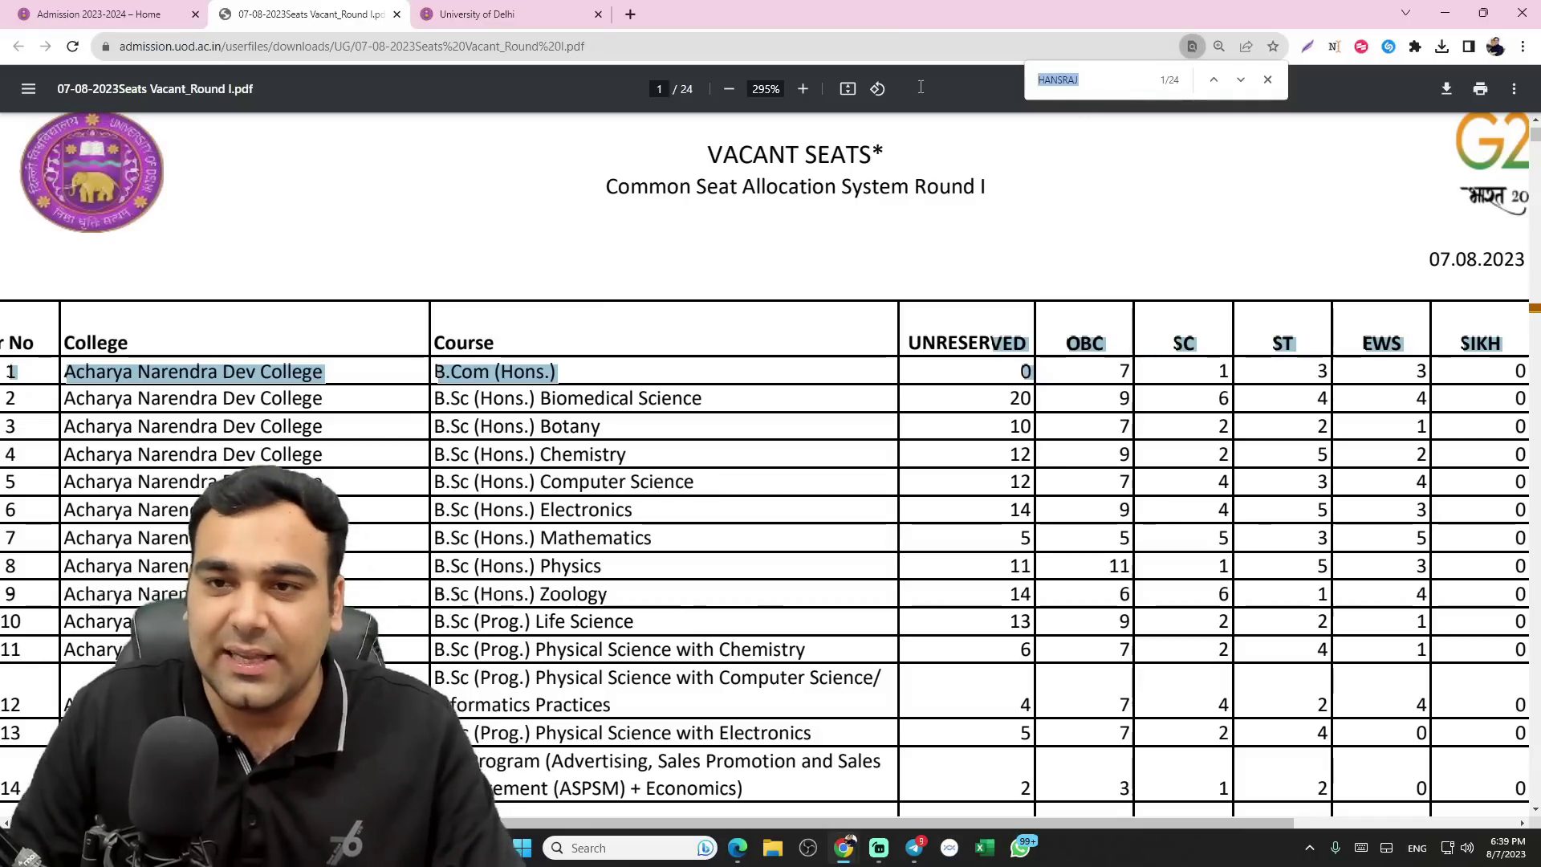
text(BHIM)
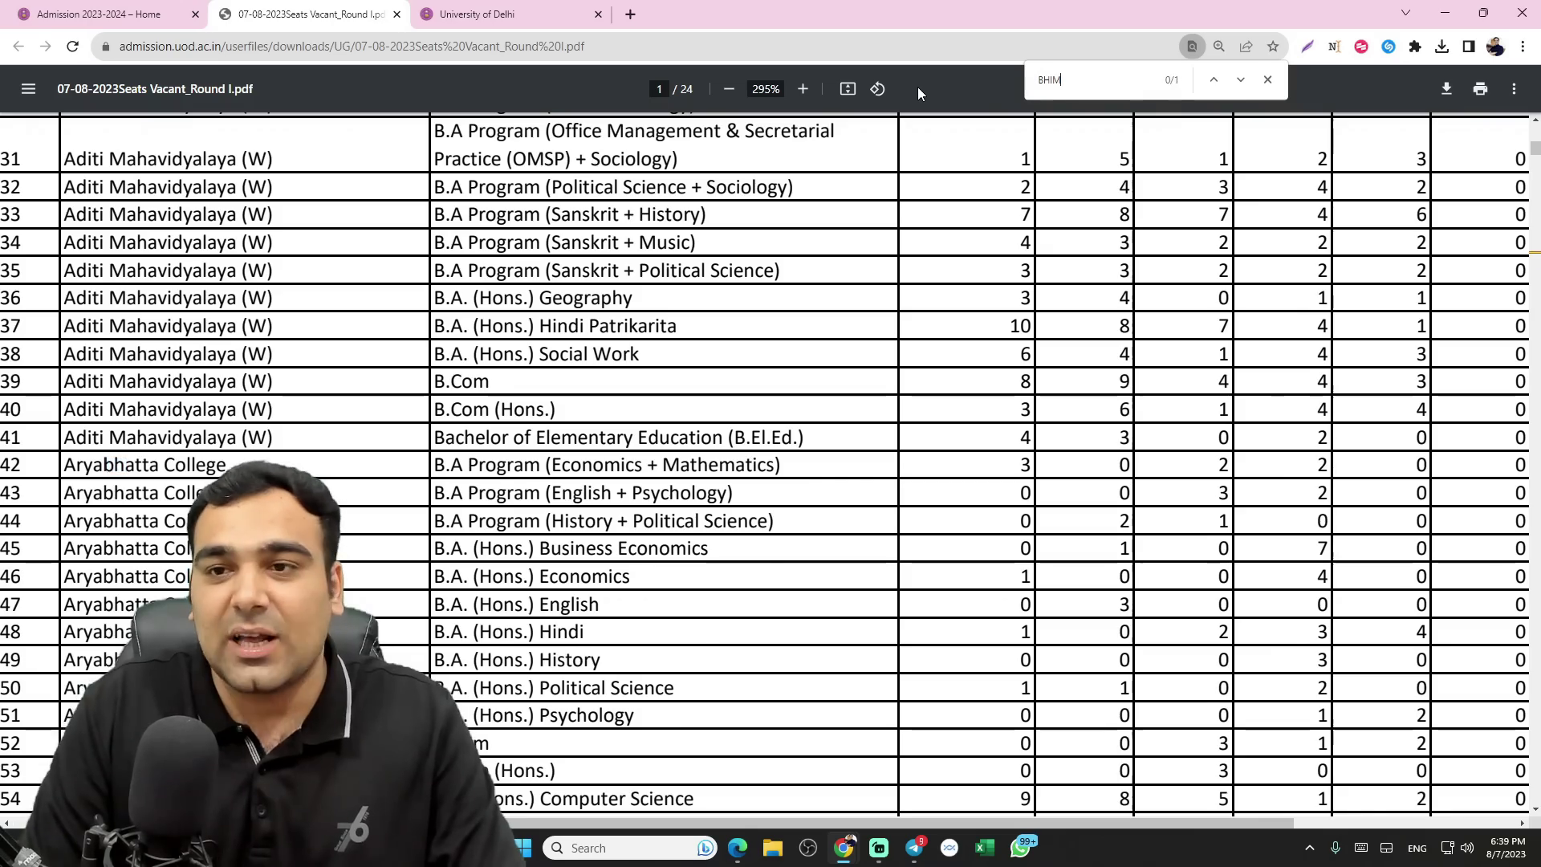
key(Return)
scroll(597, 442, down, 4)
scroll(596, 442, down, 6)
drag(503, 289, 1019, 291)
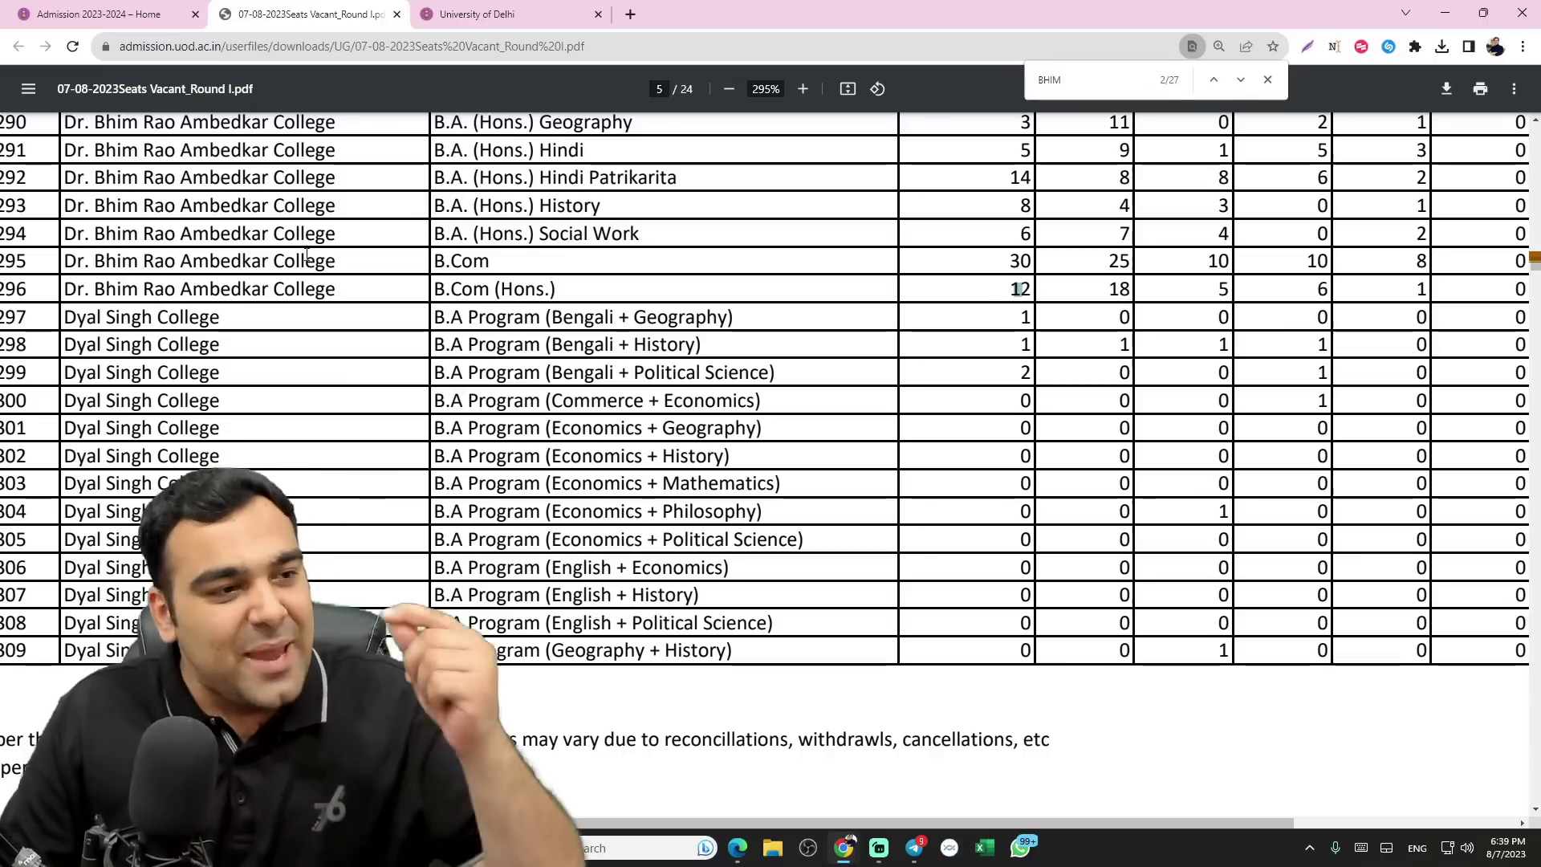
- Move the B.Com (Hons.) entry at Dr. Bhim Rao Ambedkar College up the preference list to preference number 1
click(481, 14)
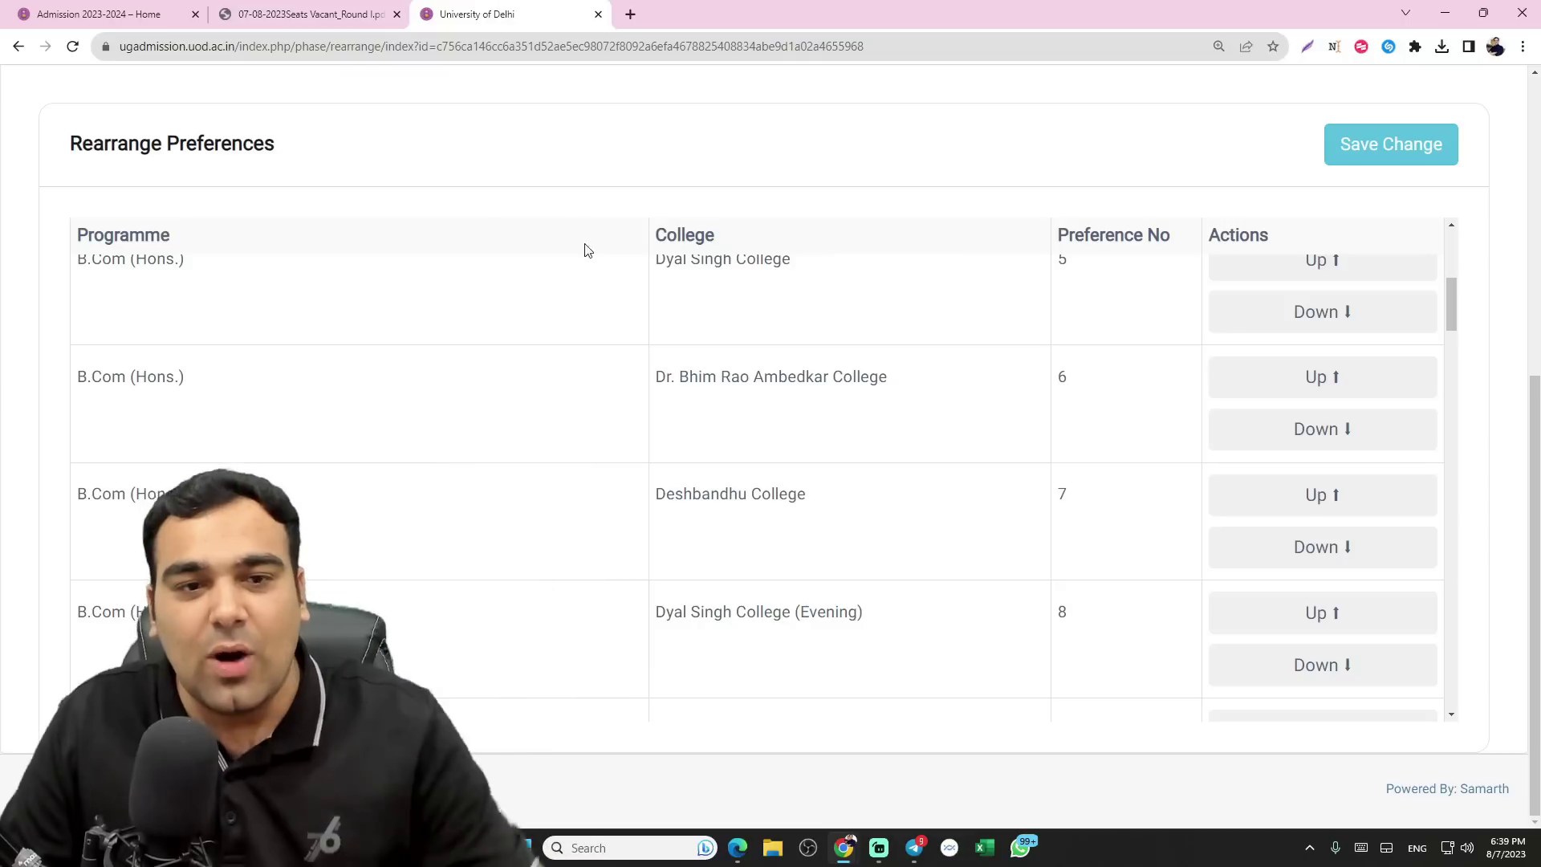
click(1339, 396)
scroll(1307, 389, up, 4)
click(1326, 596)
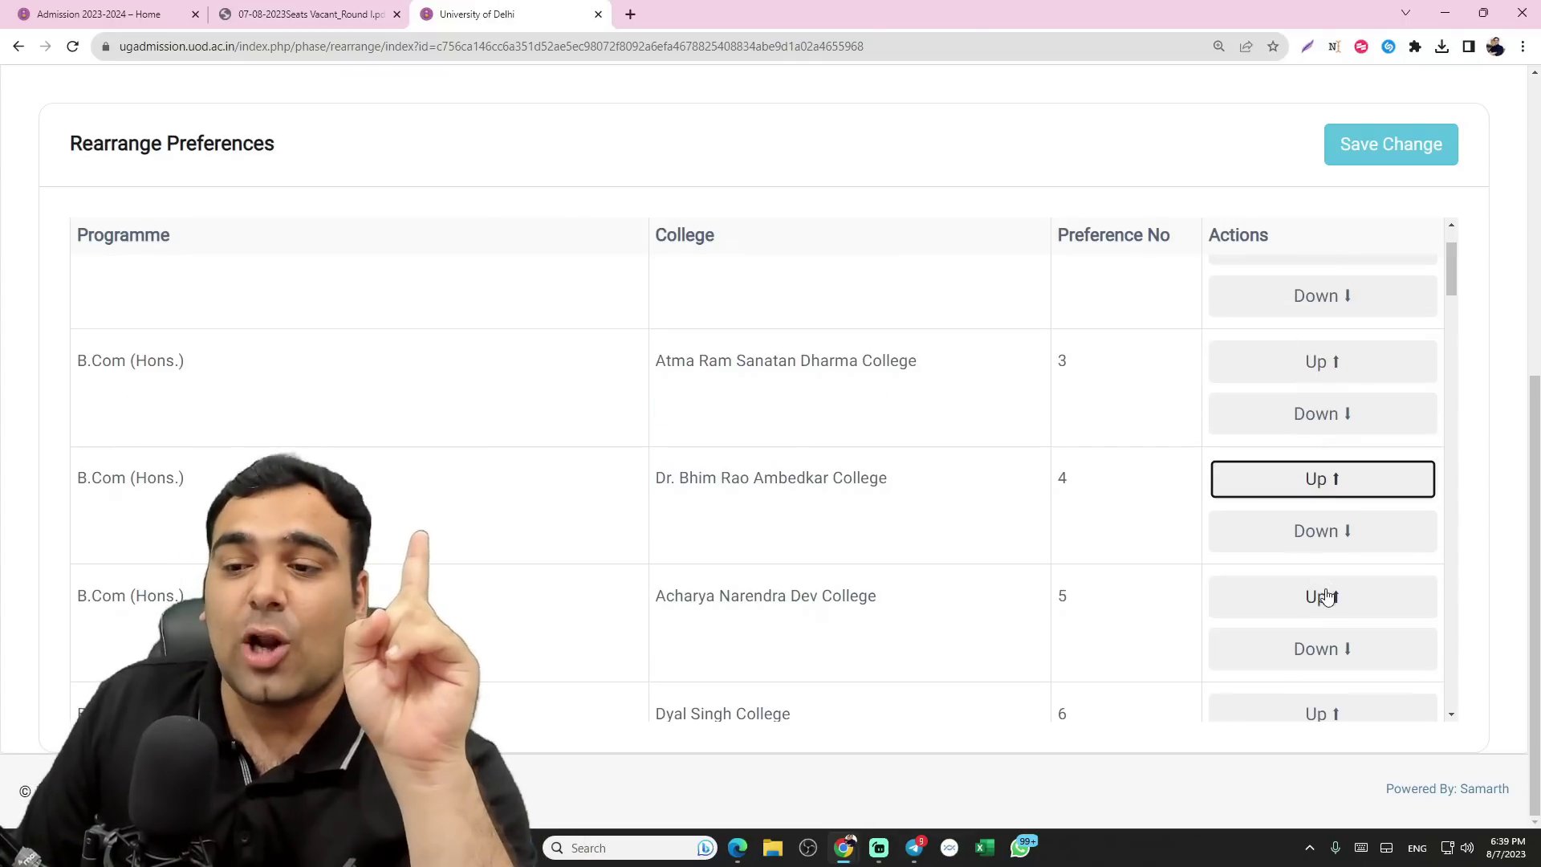
click(1326, 498)
scroll(1318, 479, up, 2)
click(1319, 476)
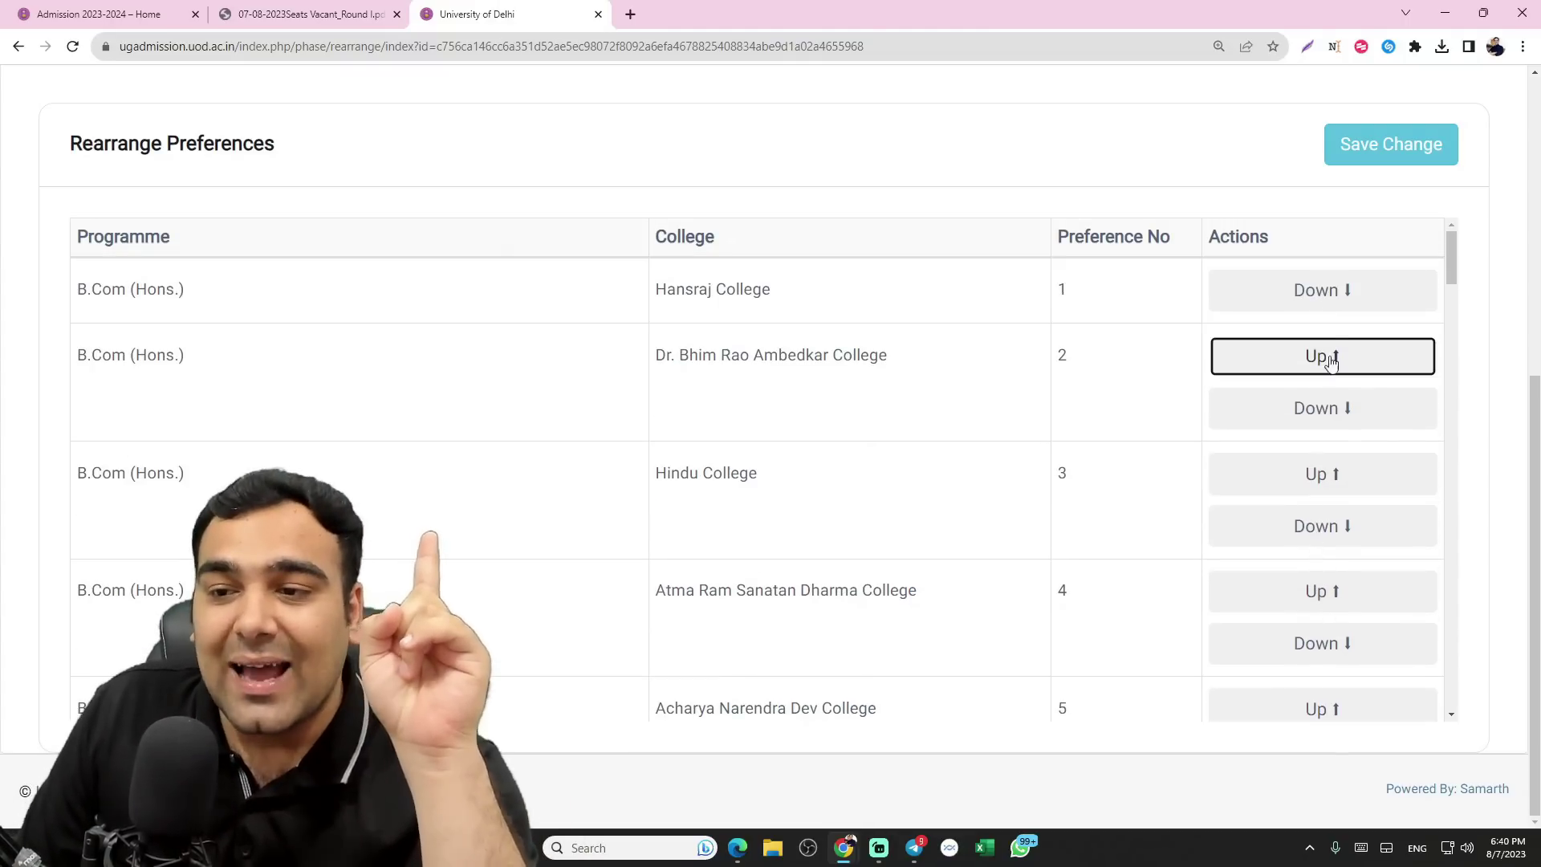
click(1335, 355)
scroll(1264, 389, up, 3)
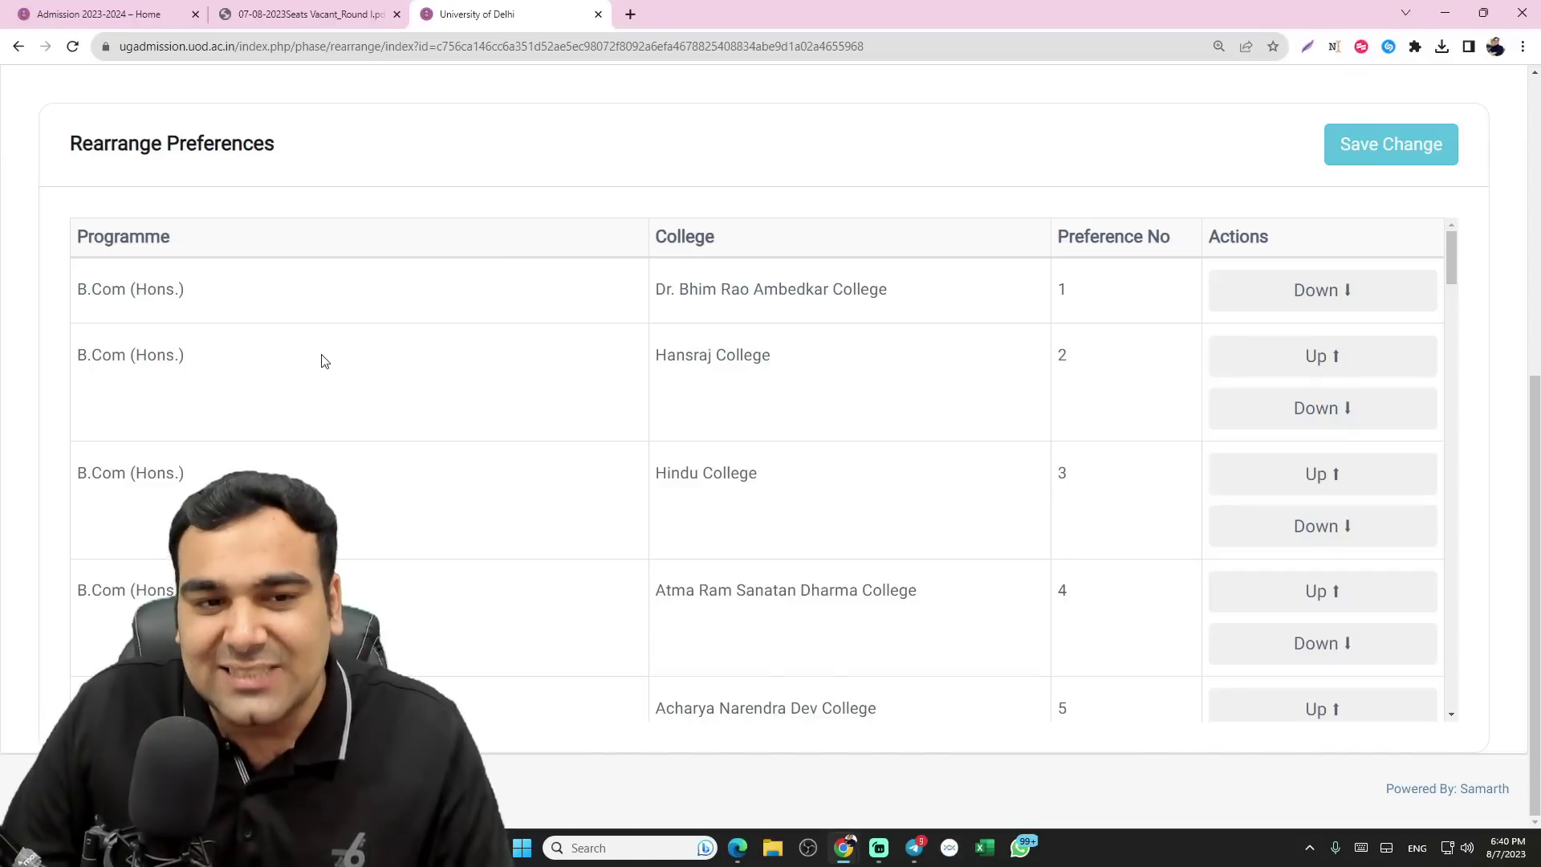
- Recheck the unreserved vacancies for B.Com (Hons.) at Dr. Bhim Rao Ambedkar College in the vacant seats PDF
click(341, 9)
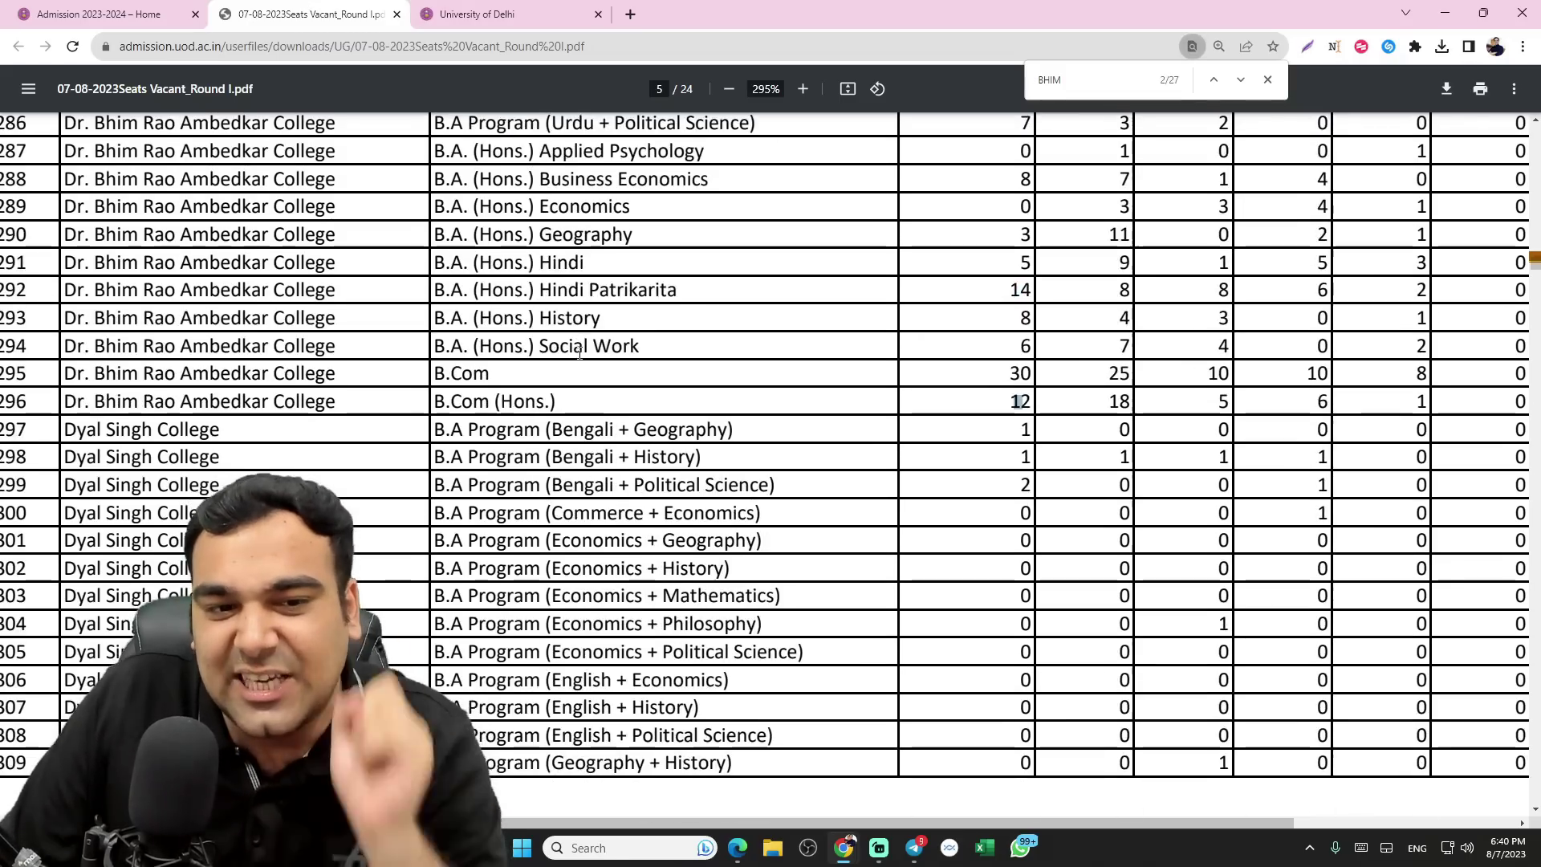
scroll(581, 367, up, 1)
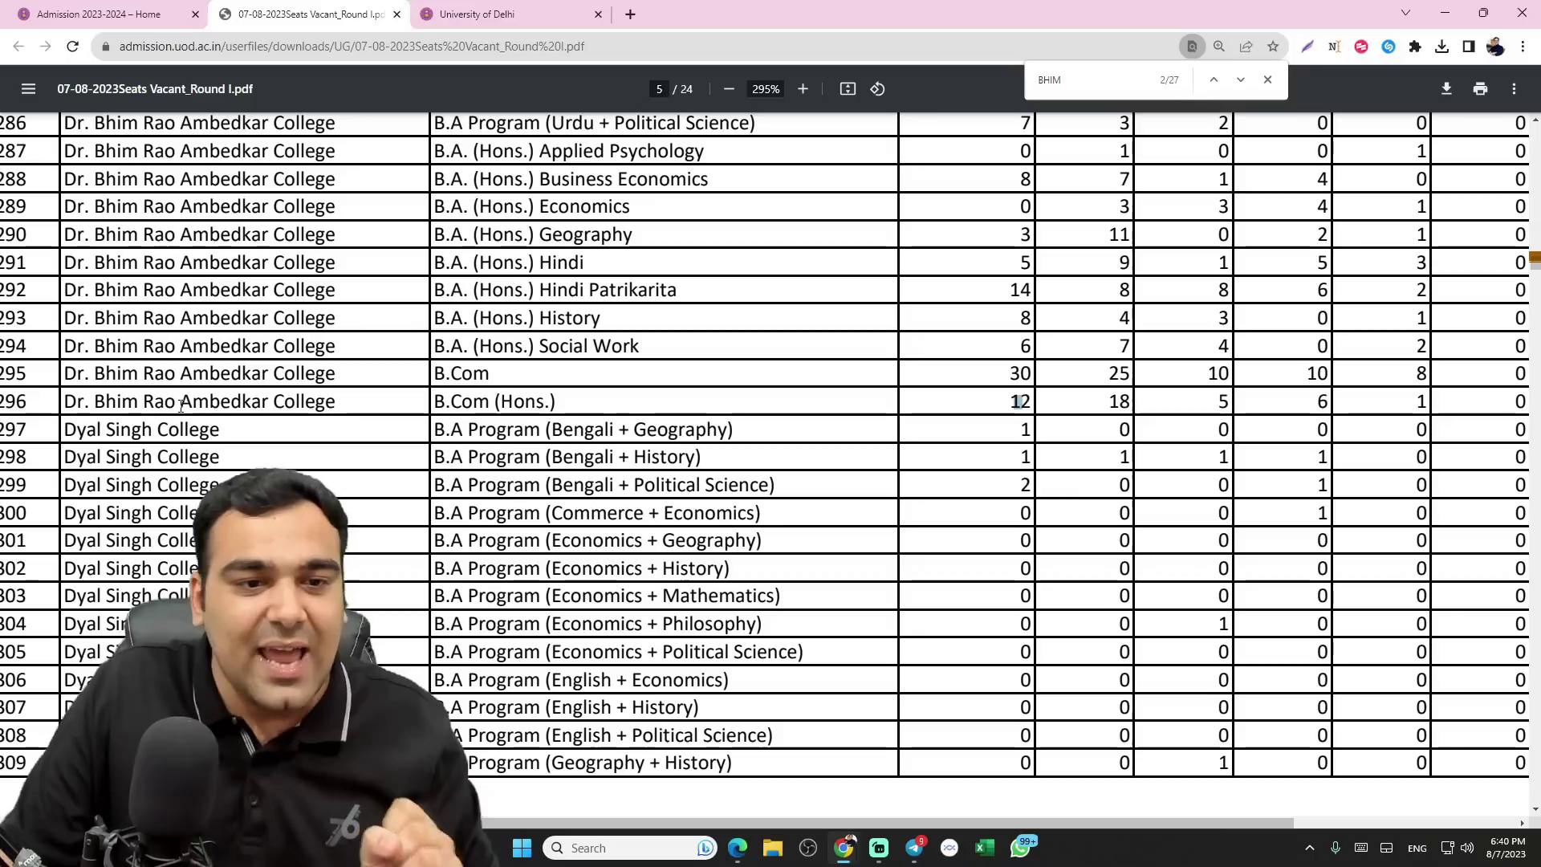
drag(308, 399, 339, 402)
drag(435, 402, 558, 402)
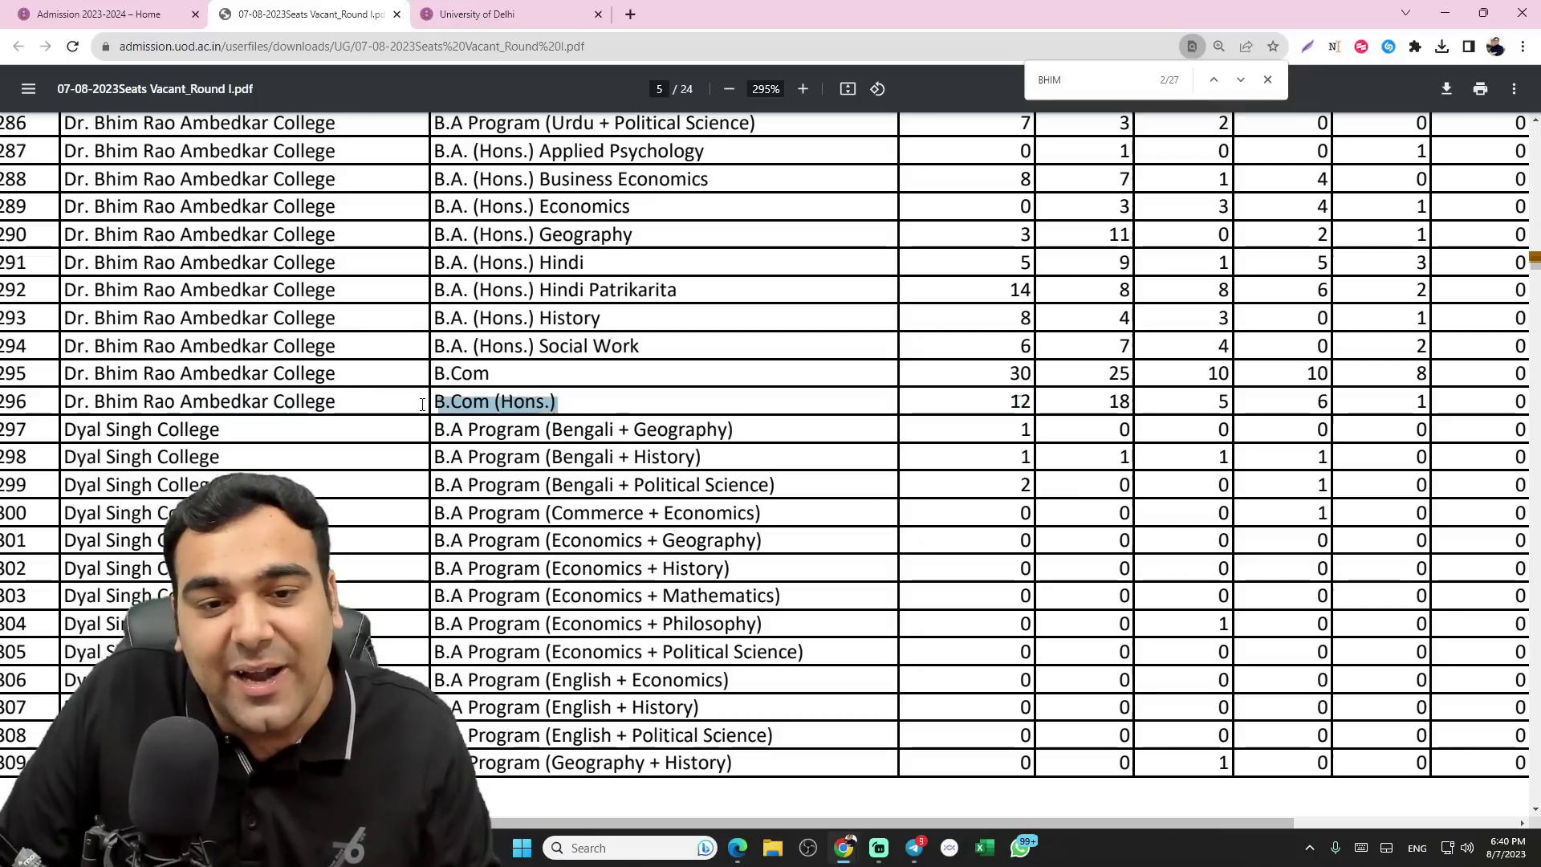
double_click(1022, 400)
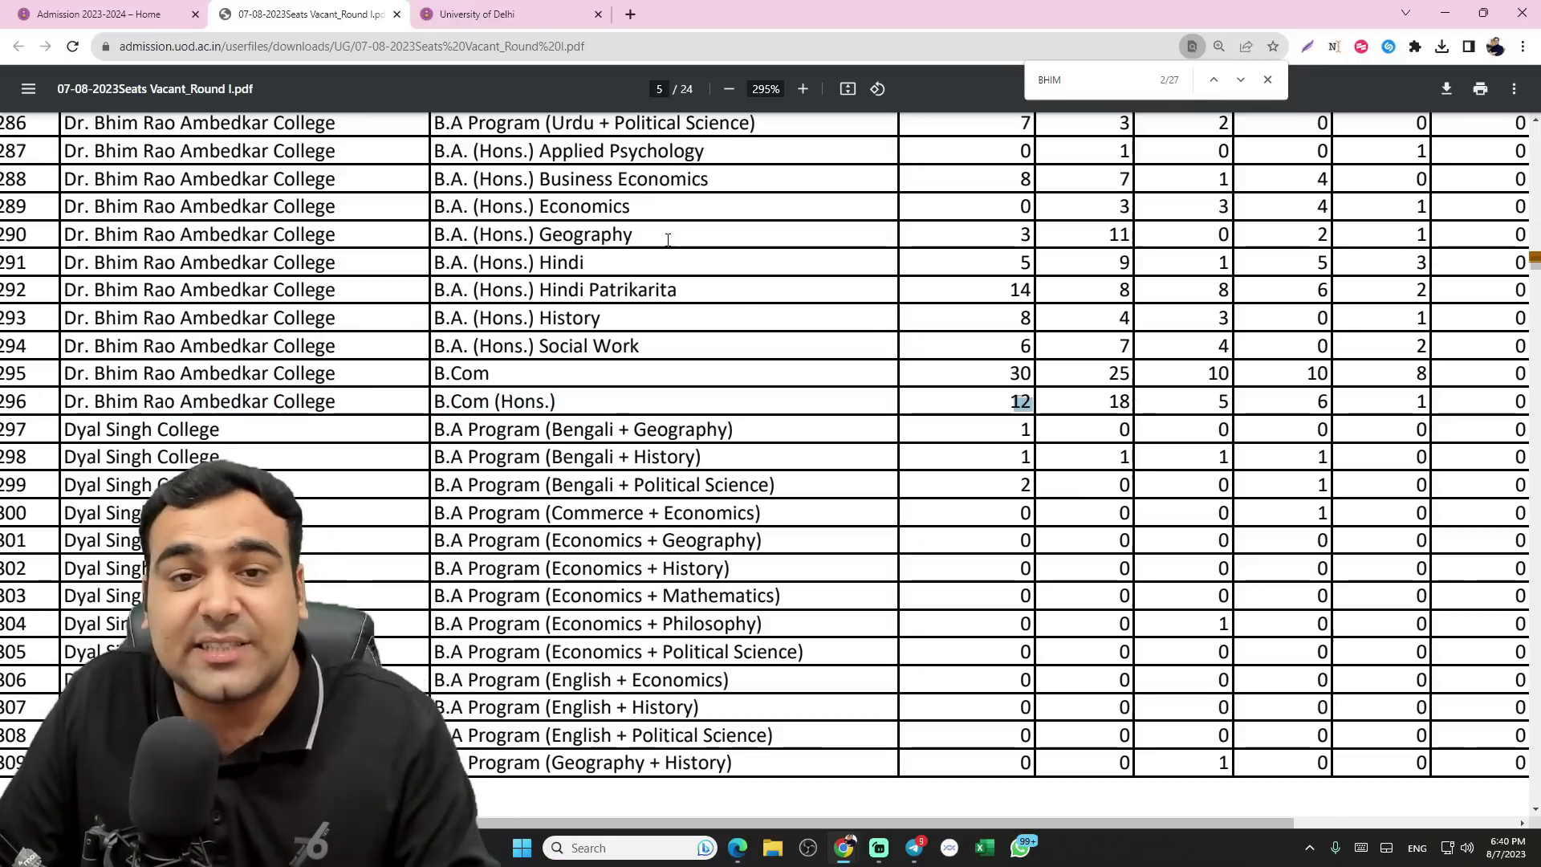
- Return to the preference list and compare the order of the Dr. Bhim Rao Ambedkar, Hansraj and Hindu College entries
click(535, 11)
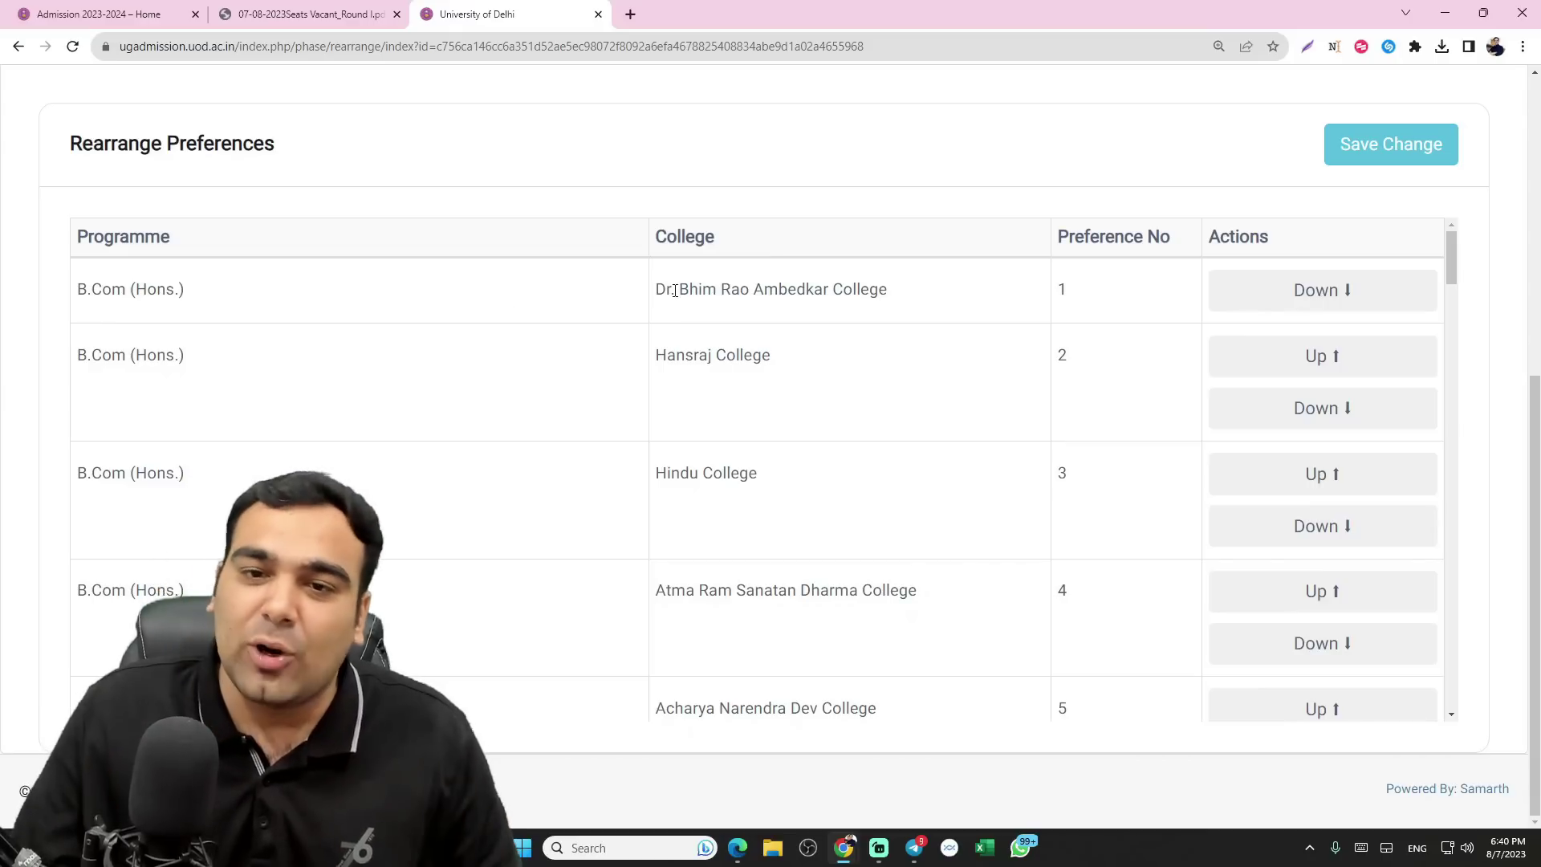
drag(675, 291, 936, 294)
drag(744, 358, 656, 356)
drag(761, 475, 673, 474)
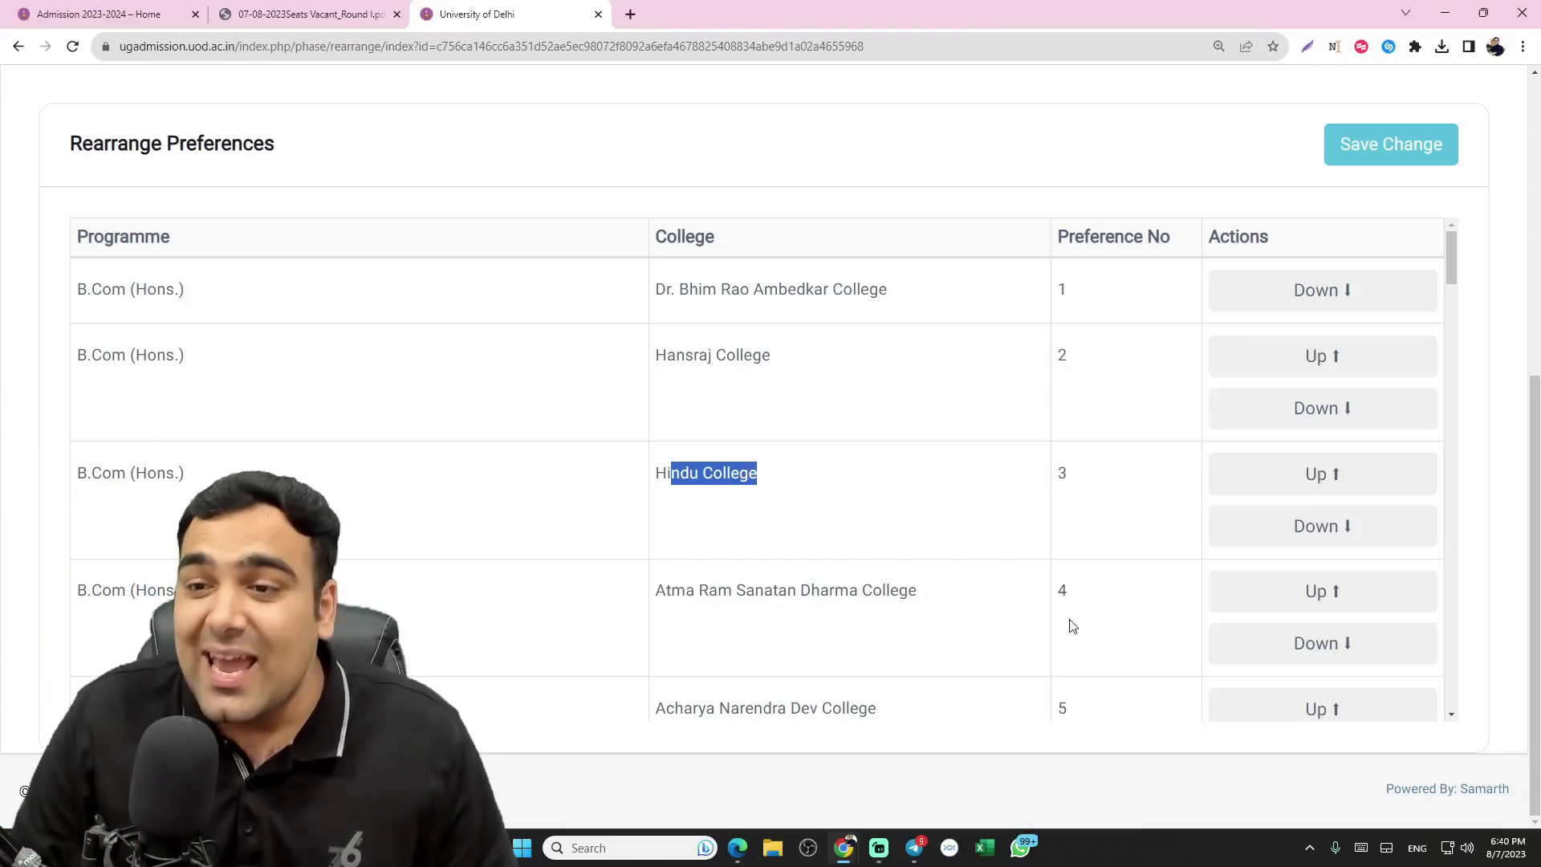
- Move the Dr. Bhim Rao Ambedkar College entry down to preference number 3, below Hansraj College and Hindu College
click(1301, 306)
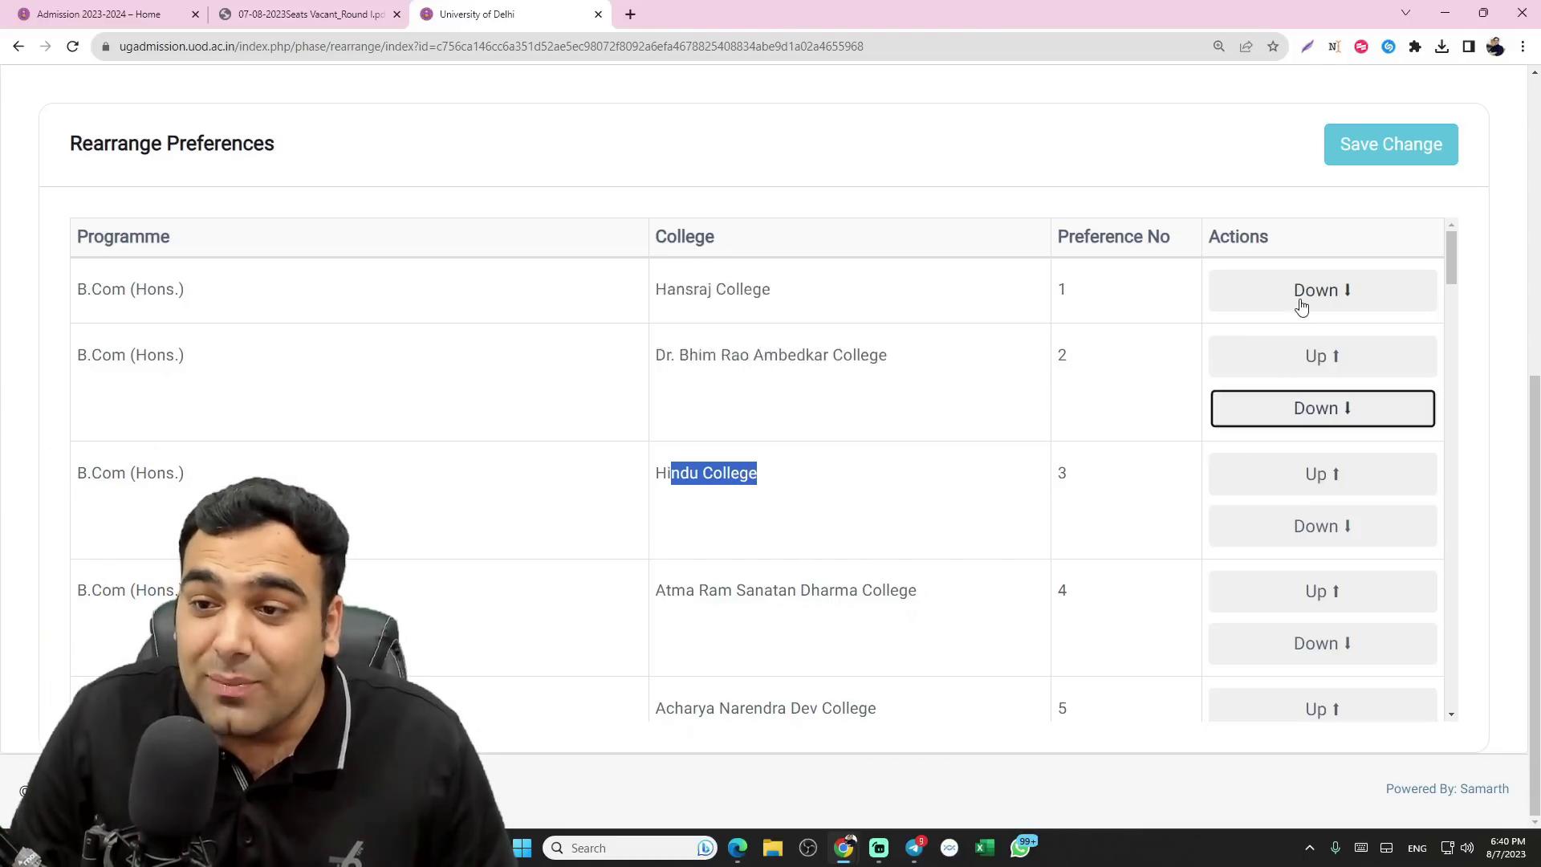
click(1309, 423)
click(860, 397)
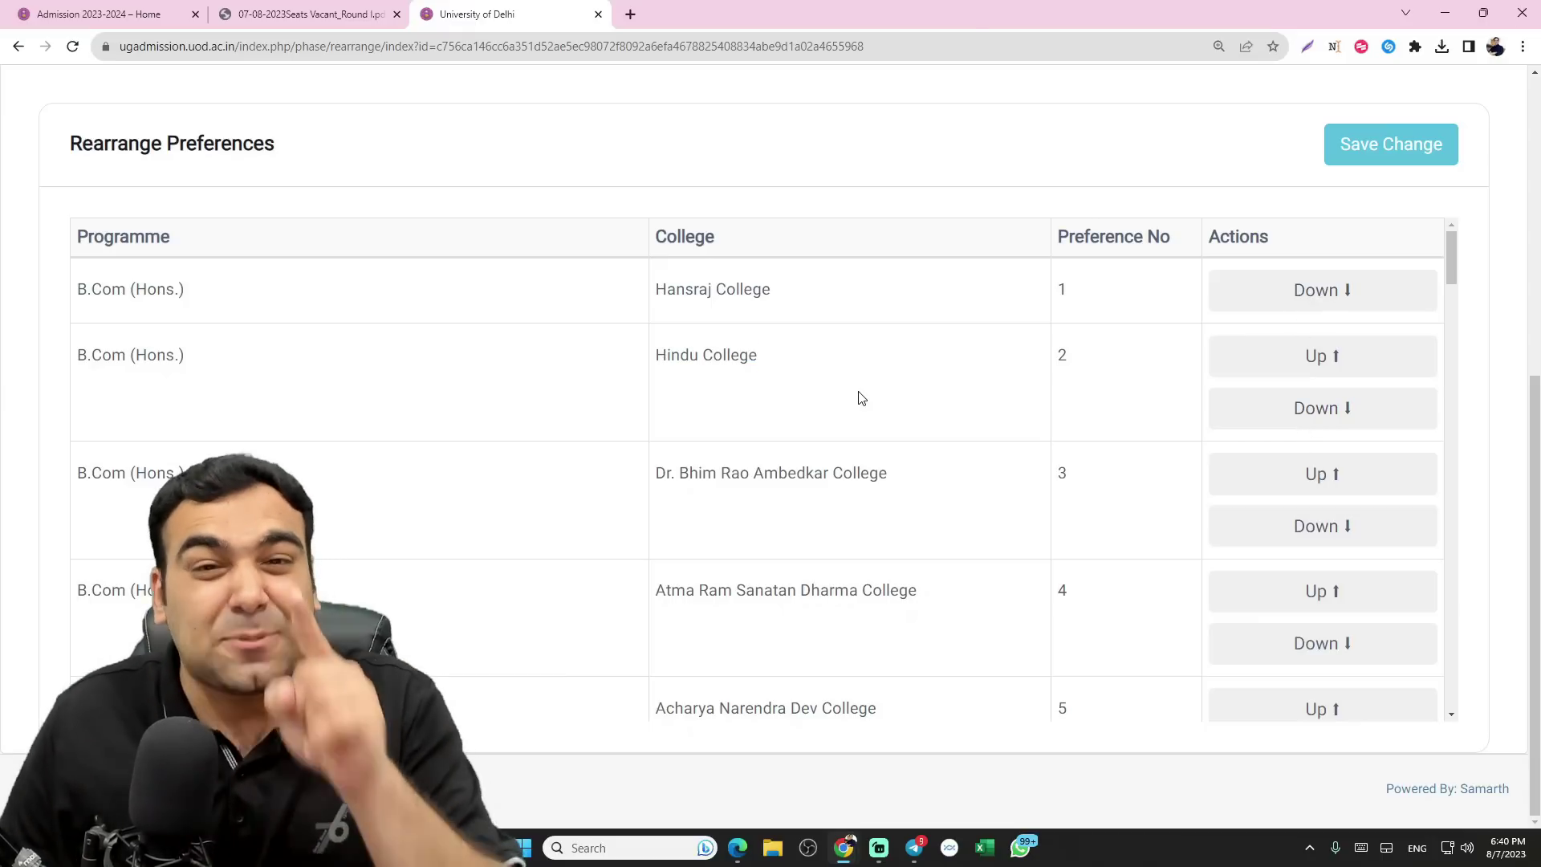